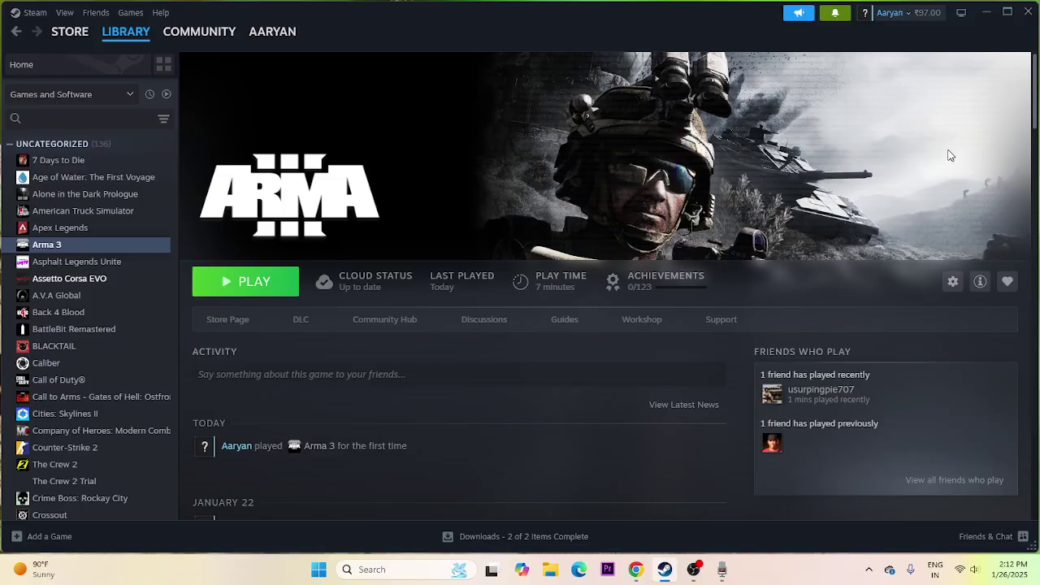
View the Lock, Sleep, Shut down and Restart options in the Start menu, then dismiss it.
left_click(318, 570)
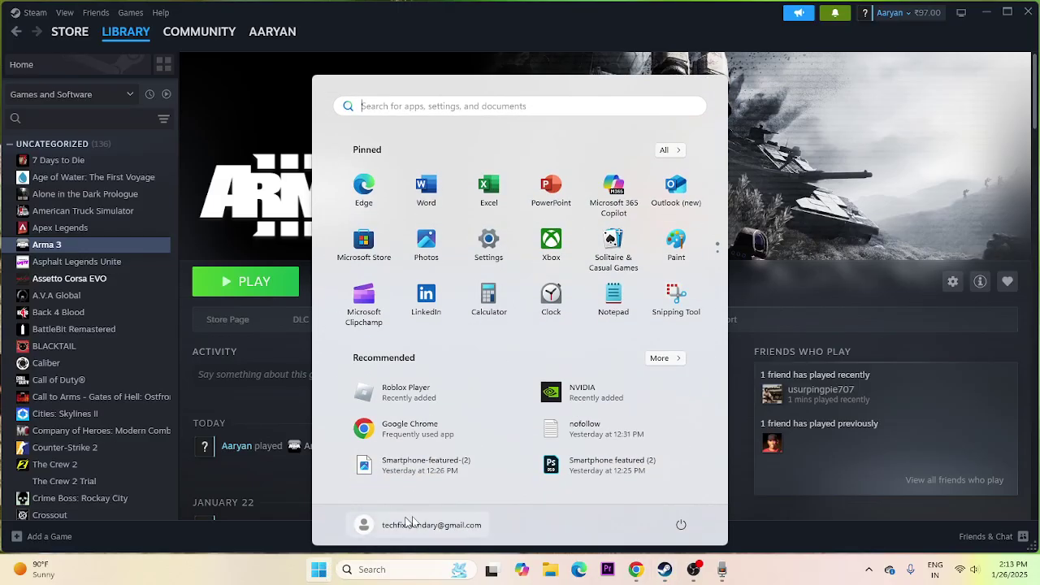
left_click(682, 527)
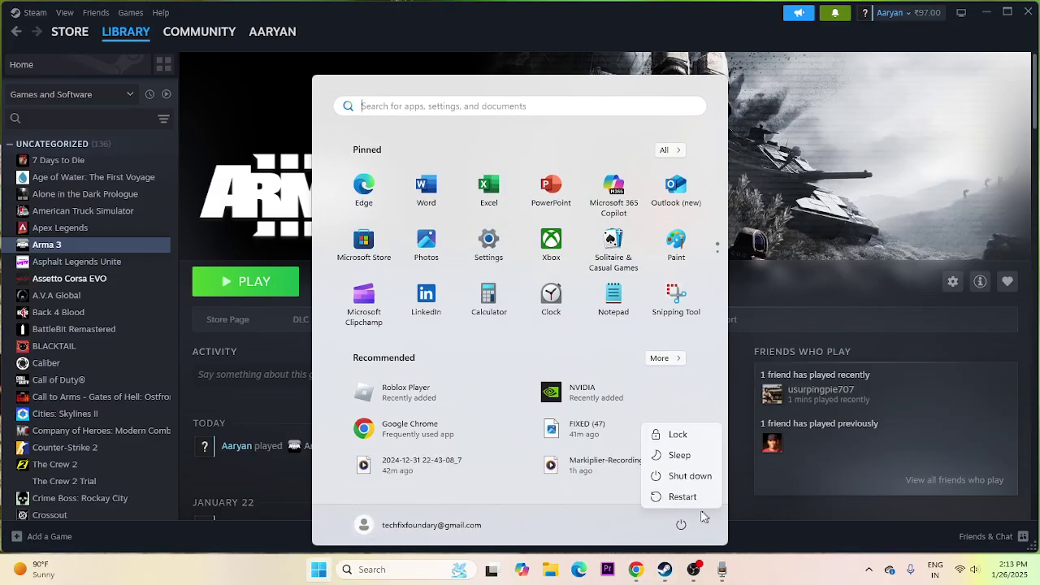
left_click(756, 574)
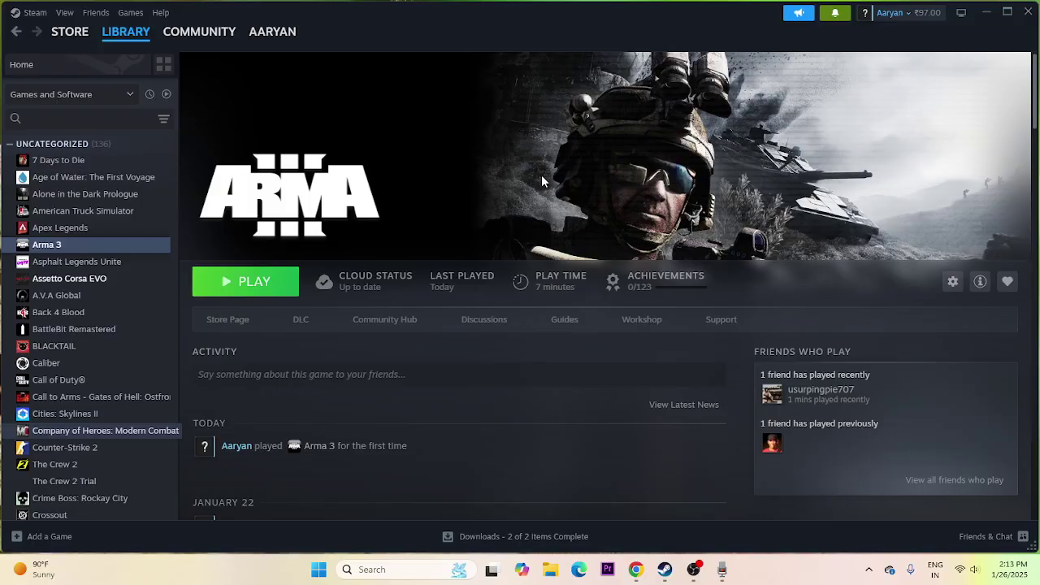
Check Arma 3's installed files (40.8 GB on New Volume D:) in Properties, then close Steam.
right_click(47, 247)
left_click(86, 341)
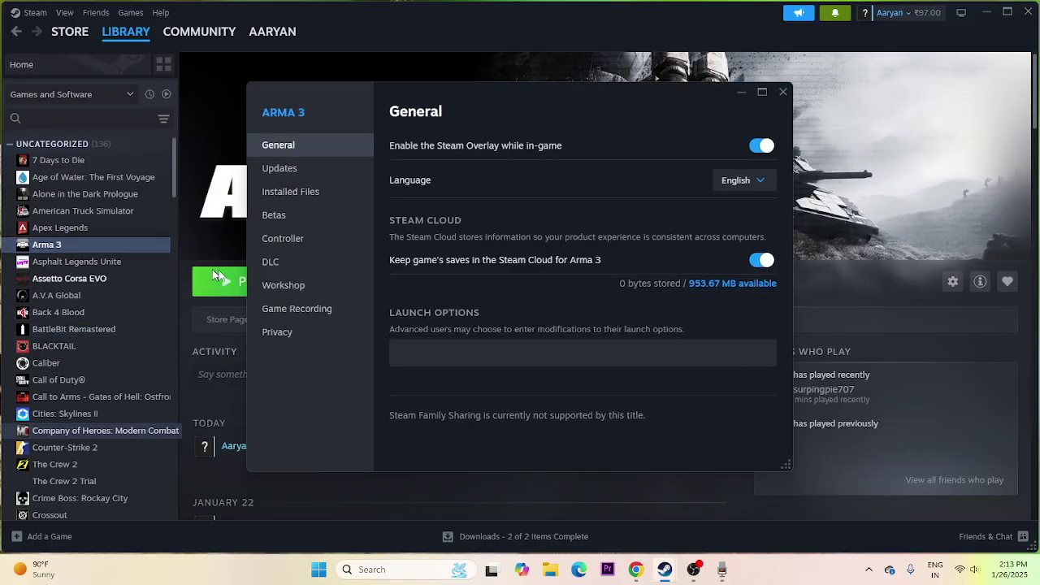
left_click(301, 193)
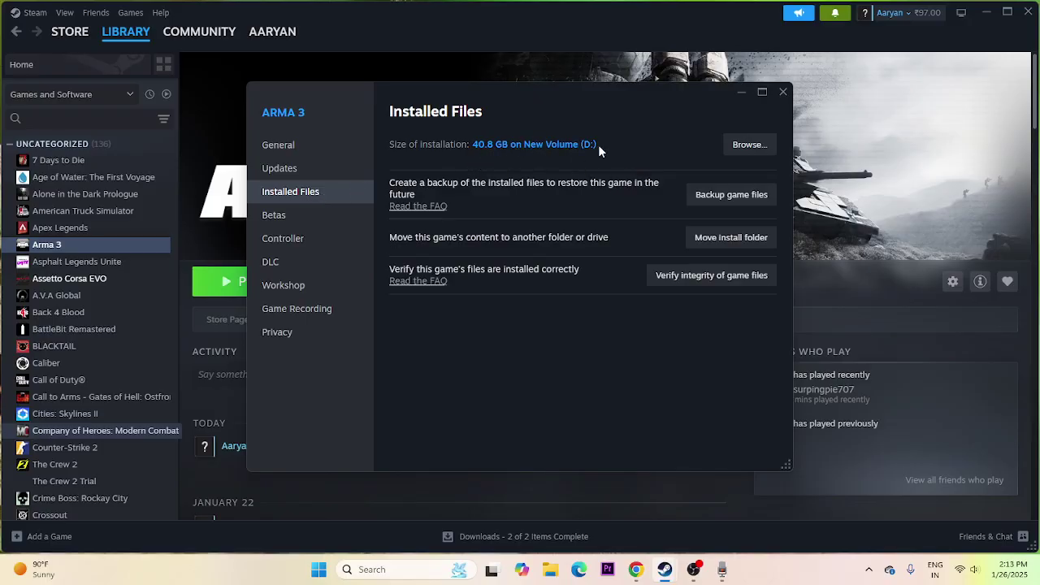
left_click(784, 92)
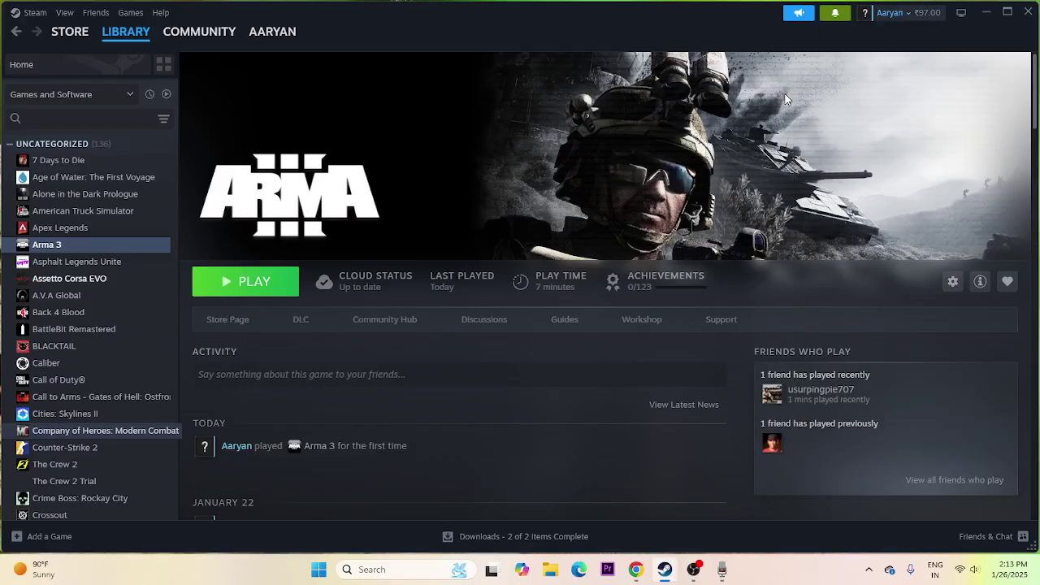
left_click(1029, 13)
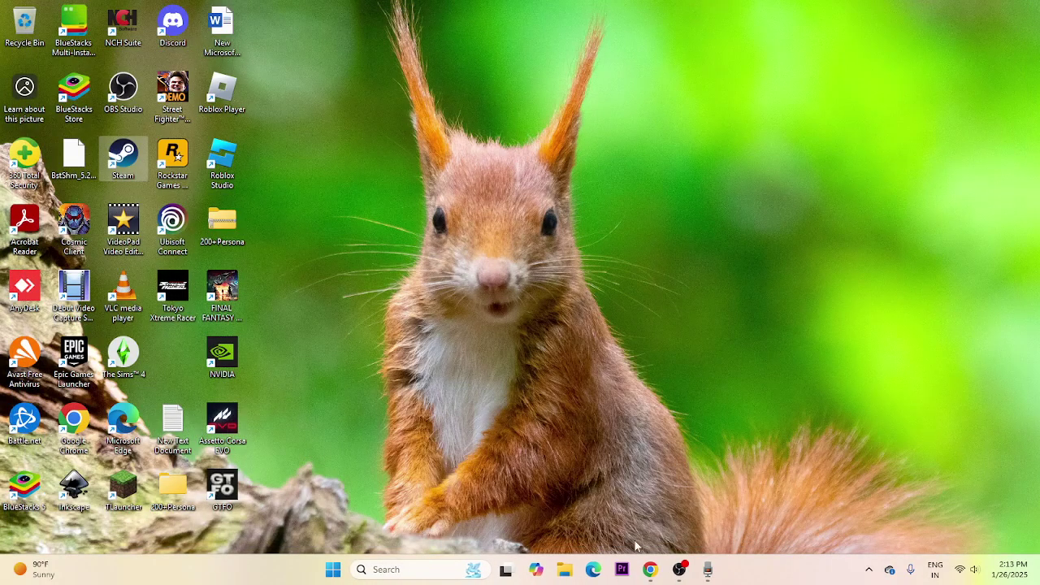
Open the SteamLibrary folder on New Volume (D:) in File Explorer.
left_click(564, 572)
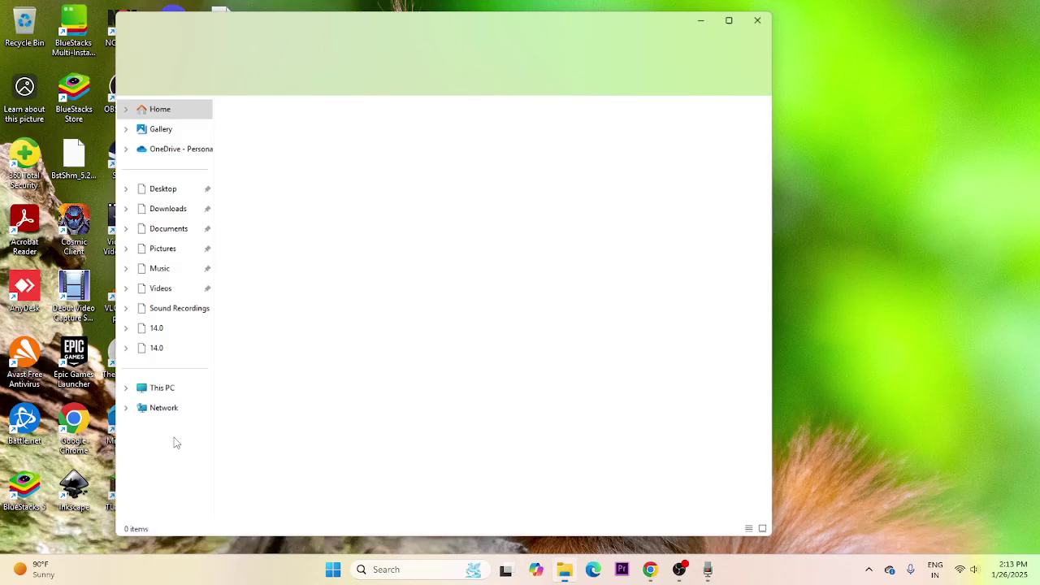
left_click(145, 394)
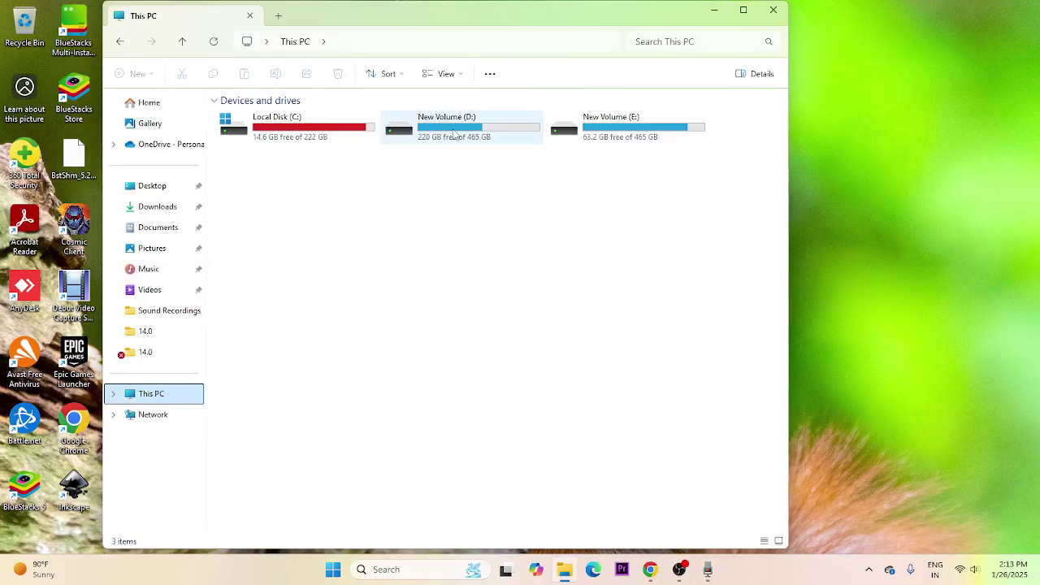
double_click(453, 133)
left_click(254, 179)
double_click(253, 172)
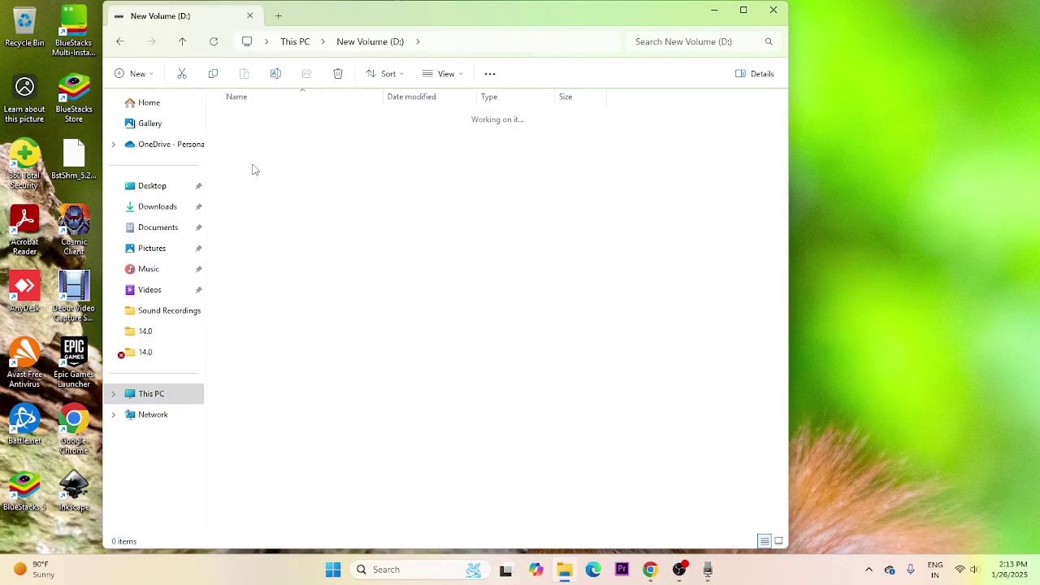
Go into steamapps > common > Arma 3 and select the arma3 application.
double_click(251, 117)
left_click(248, 120)
double_click(248, 122)
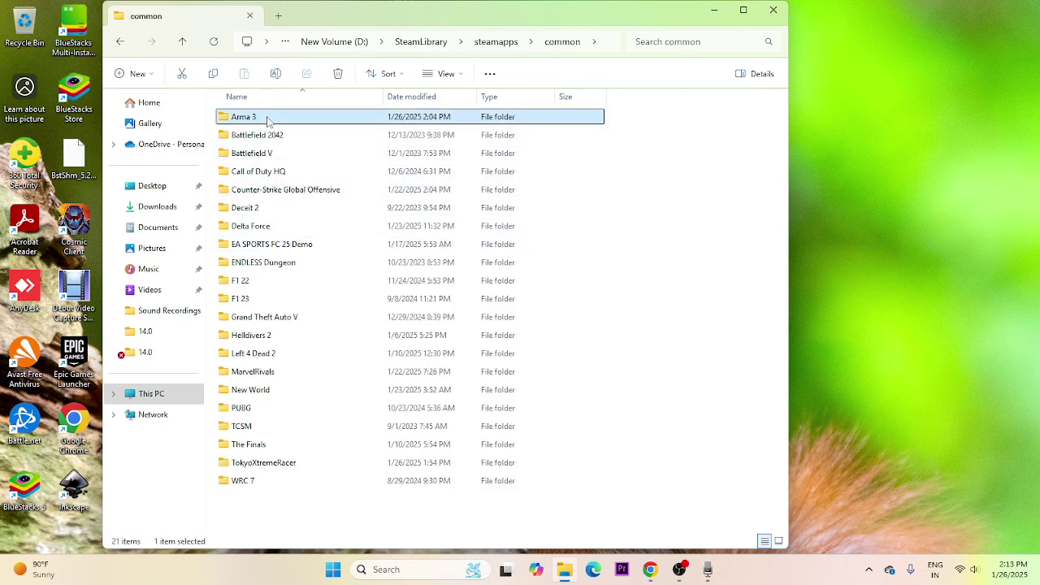
double_click(244, 117)
scroll(324, 252, "down", 2)
scroll(324, 252, "down", 2)
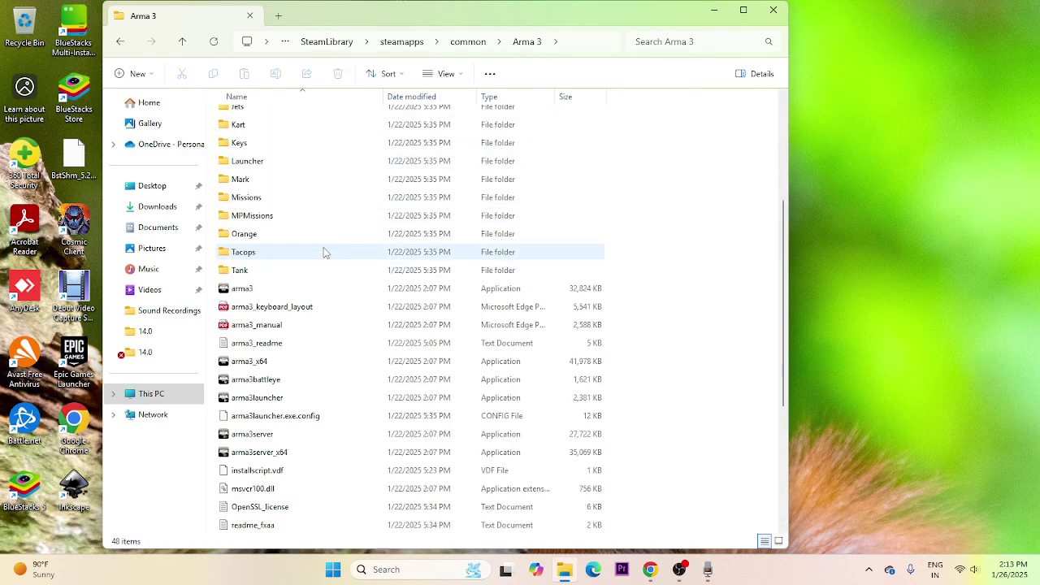
scroll(687, 332, "down", 1)
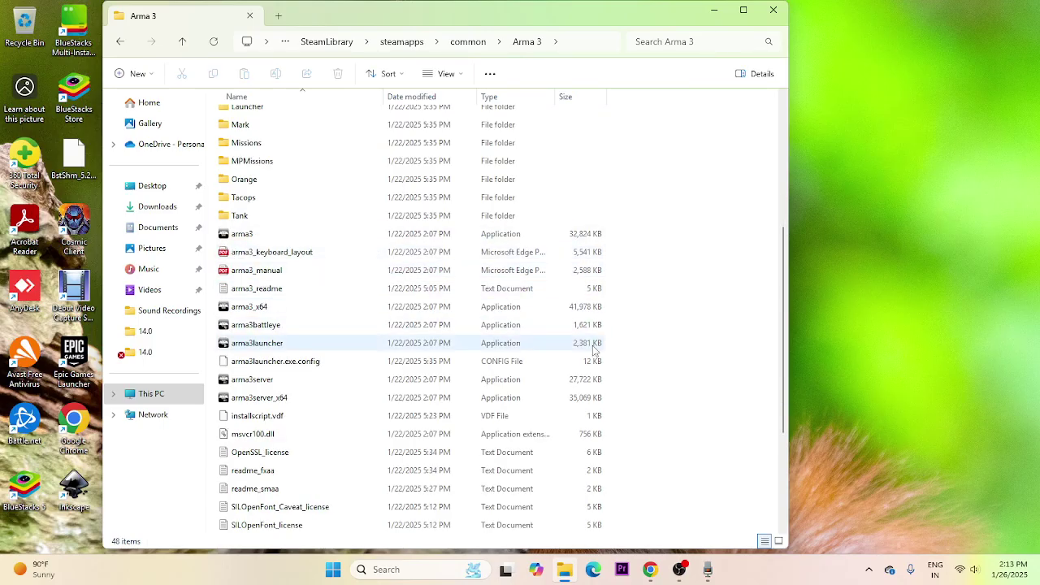
left_click(582, 237)
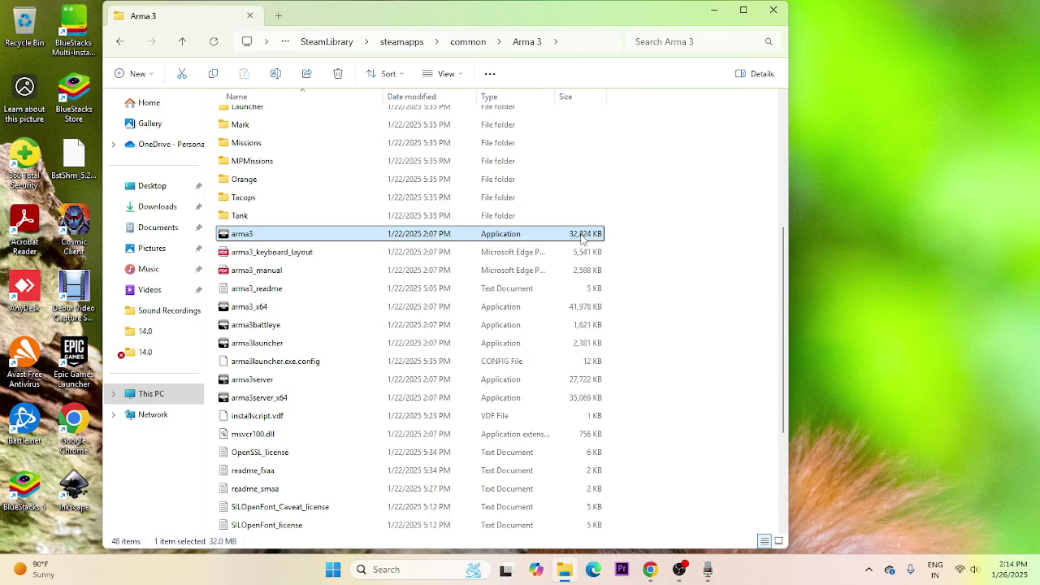
Enable compatibility mode in arma3's Compatibility properties, first applying Windows 7.
right_click(483, 236)
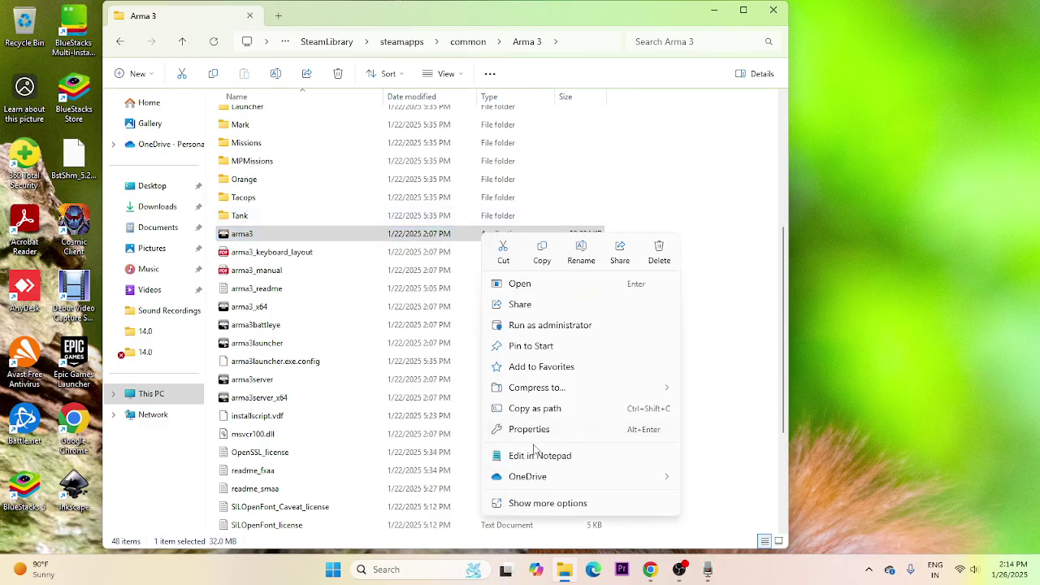
left_click(520, 503)
left_click(525, 542)
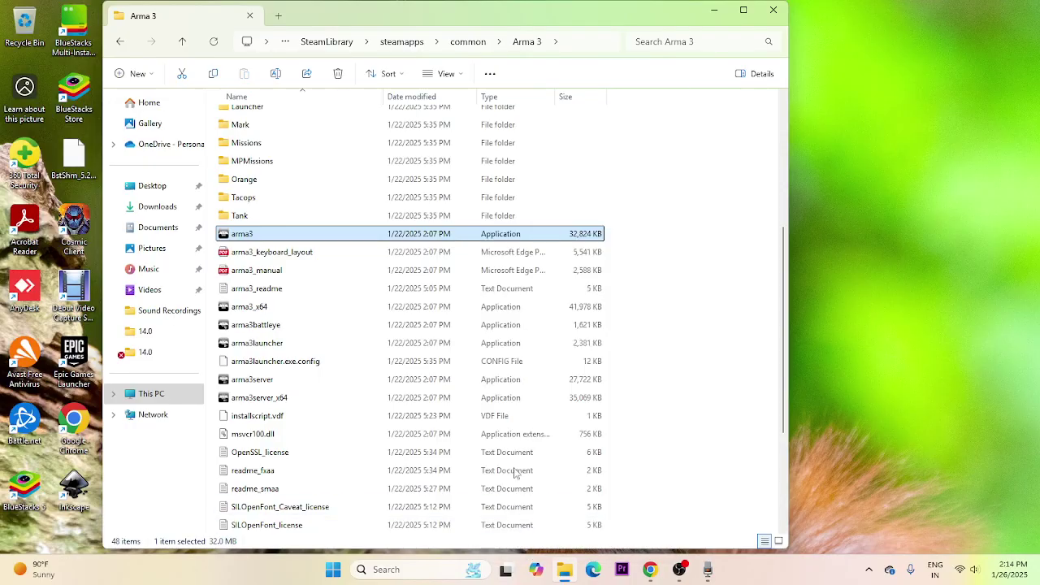
left_click(600, 233)
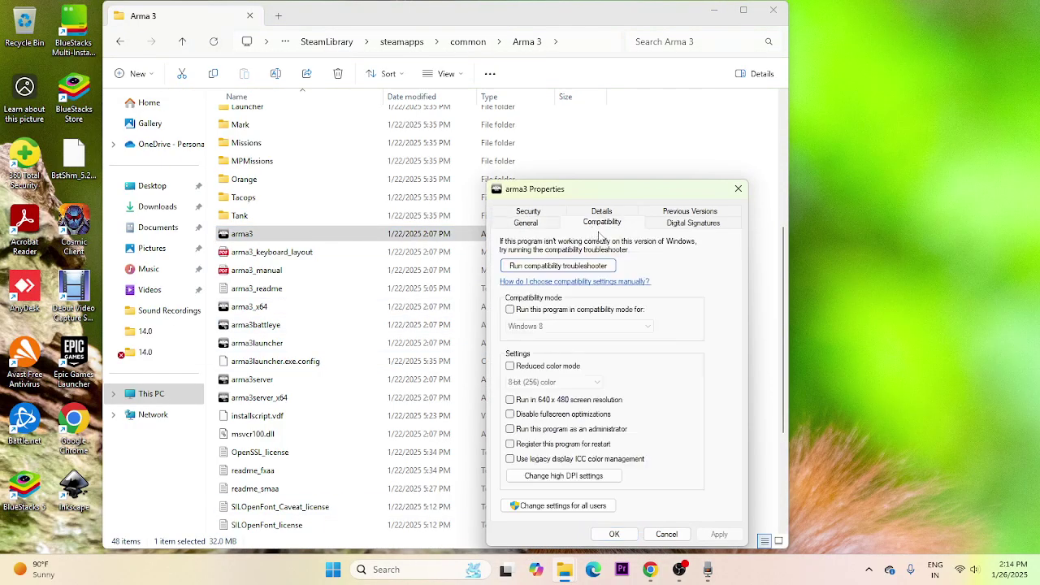
left_click(511, 310)
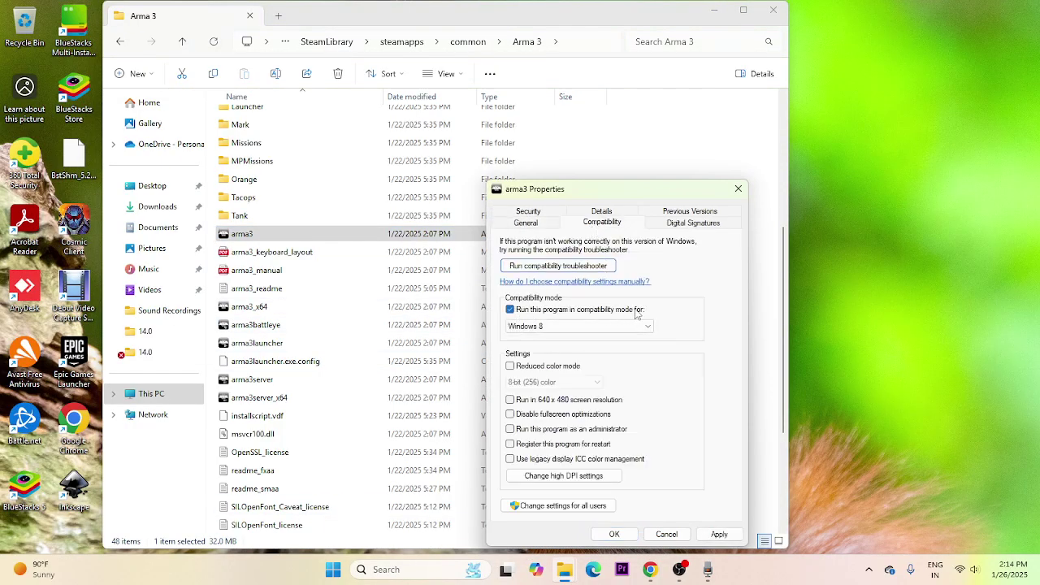
left_click(580, 326)
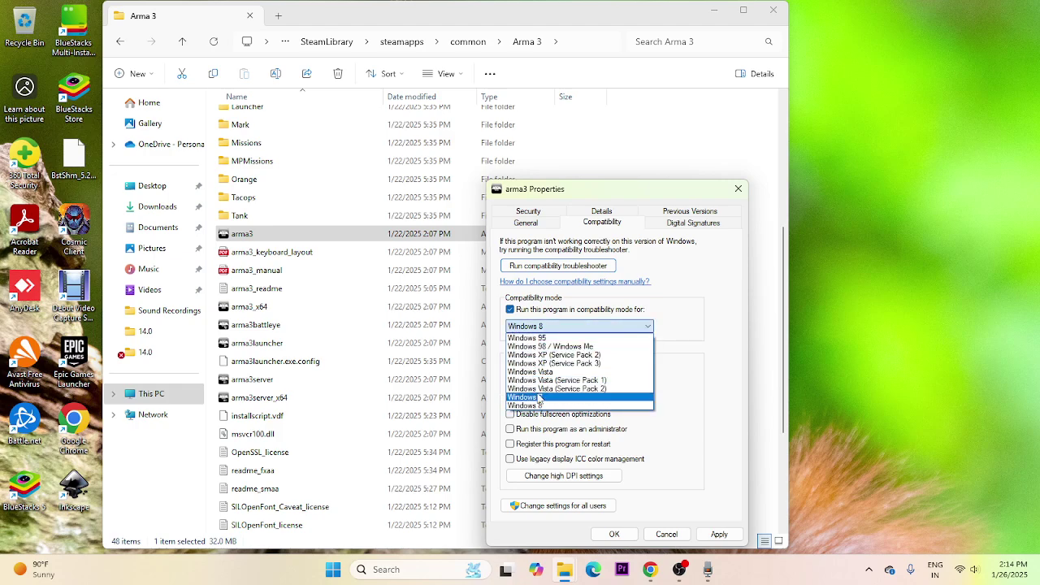
left_click(560, 350)
left_click(720, 534)
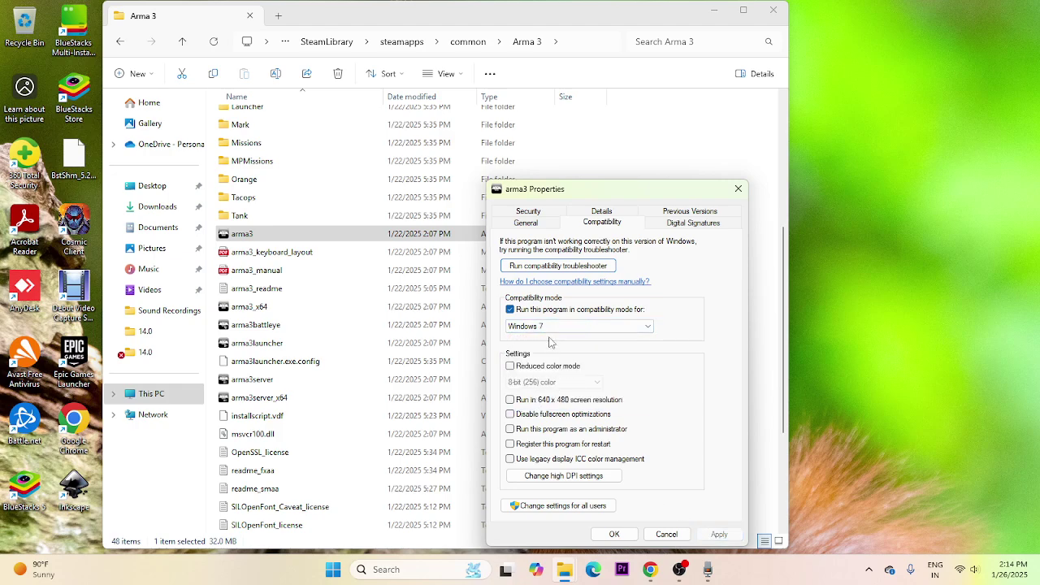
Switch compatibility to Windows 8, enable Run as administrator, confirm, and close the folder window.
left_click(552, 328)
left_click(553, 405)
left_click(719, 535)
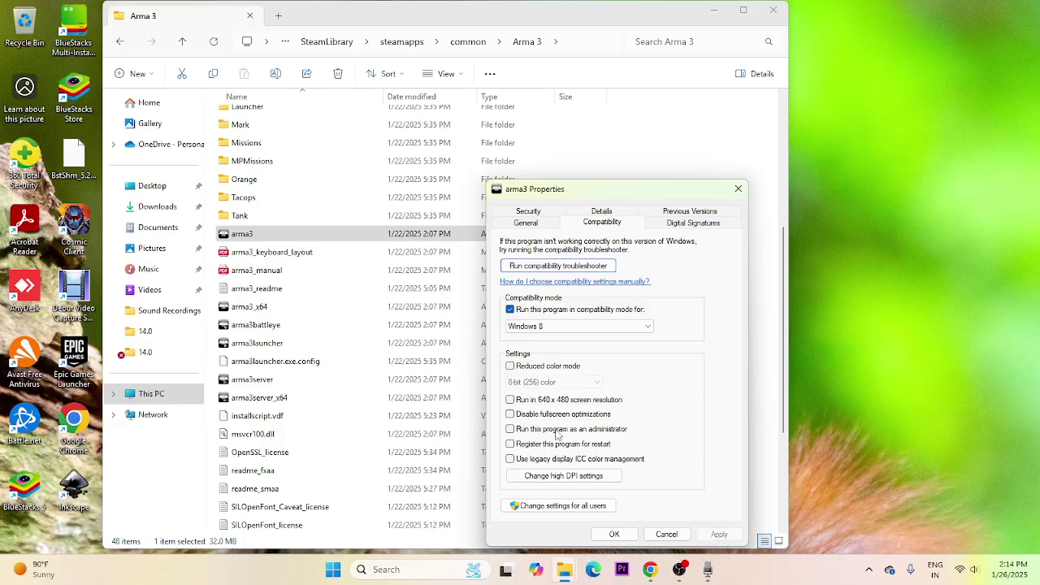
left_click(510, 429)
left_click(718, 534)
left_click(614, 535)
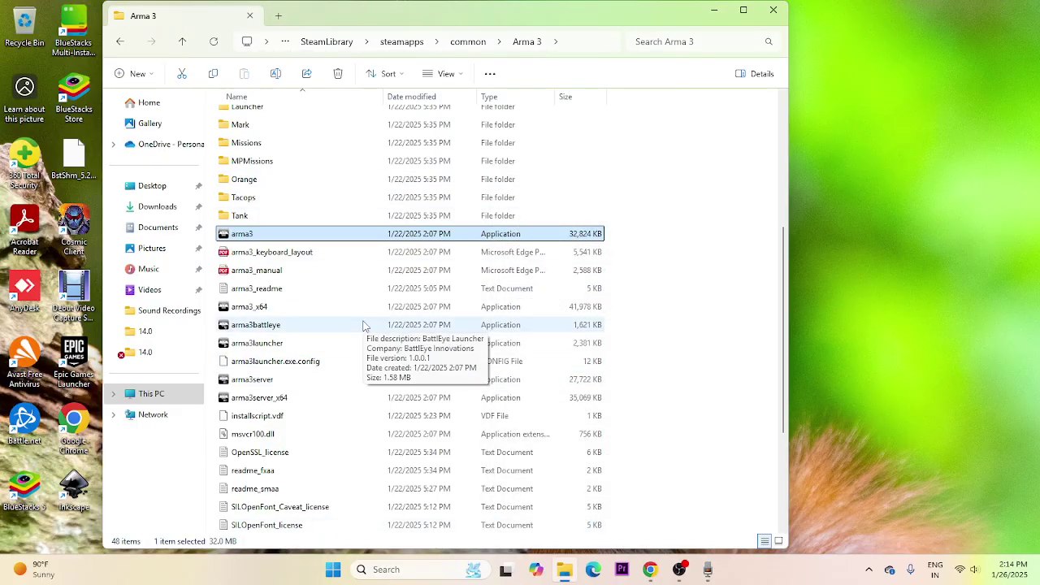
left_click(772, 12)
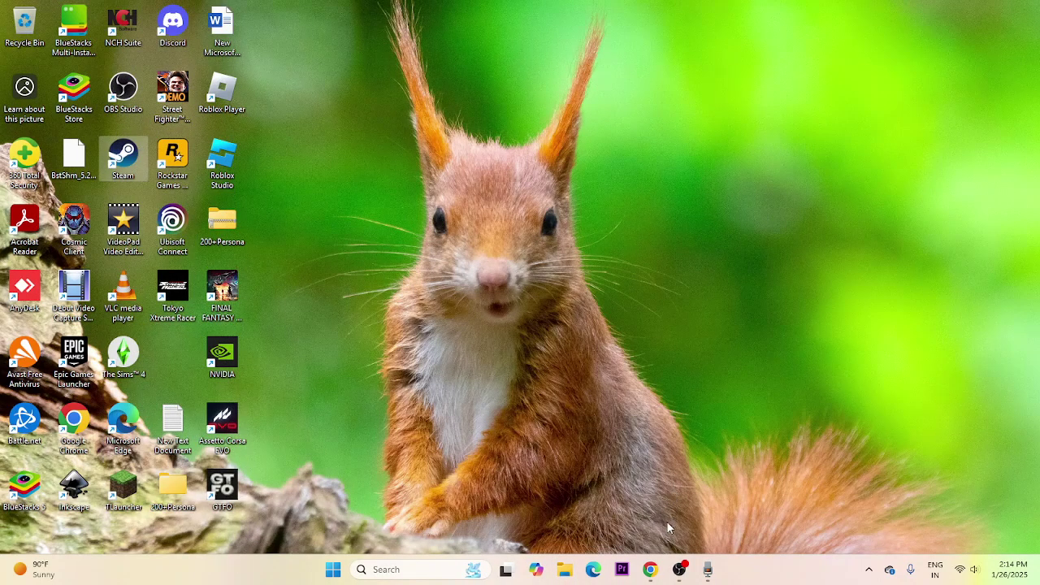
Relaunch Steam, look inside Documents > My Games in File Explorer, then close Explorer.
double_click(128, 169)
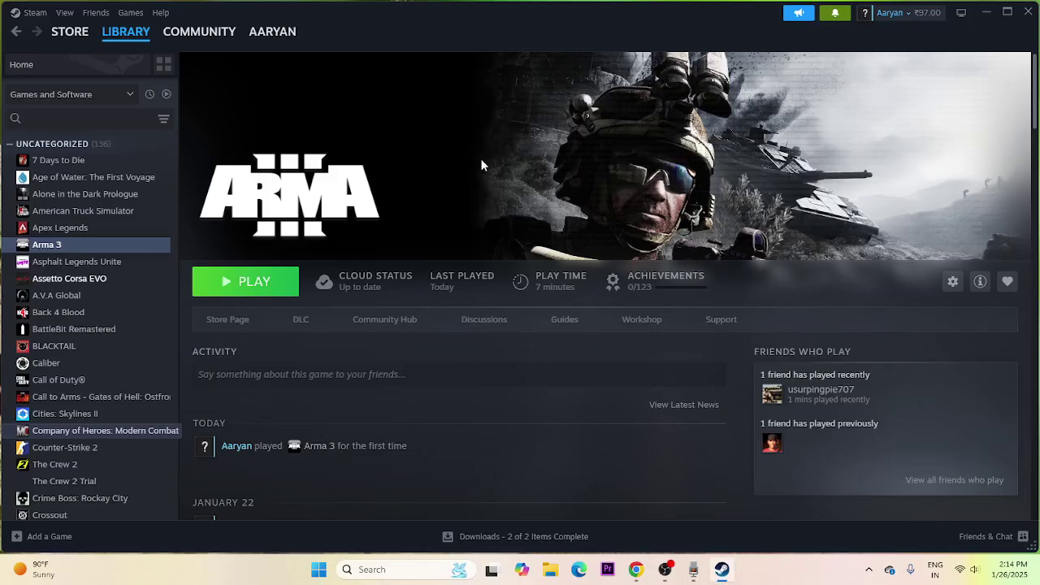
left_click(551, 575)
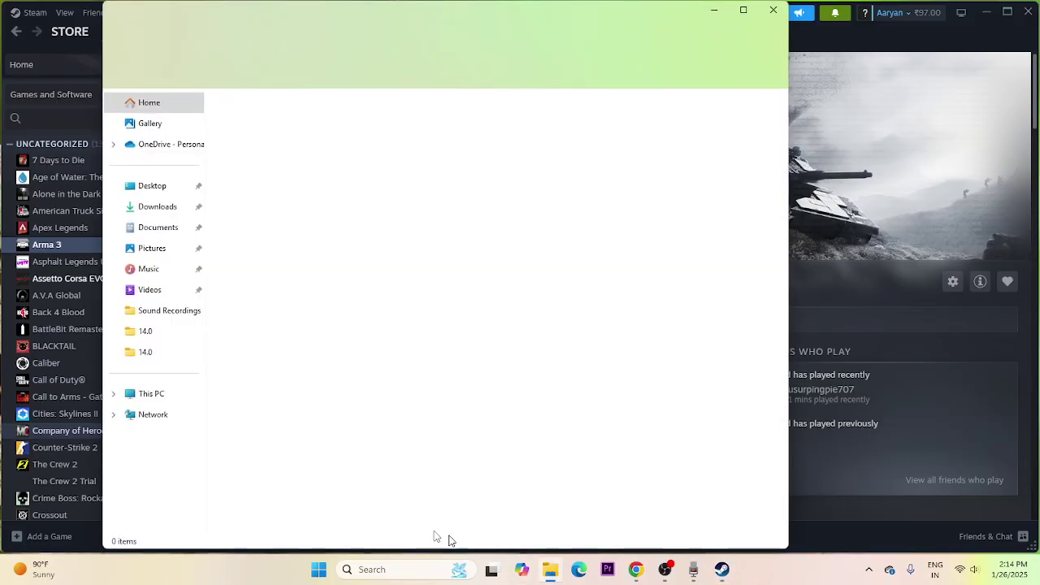
left_click(160, 232)
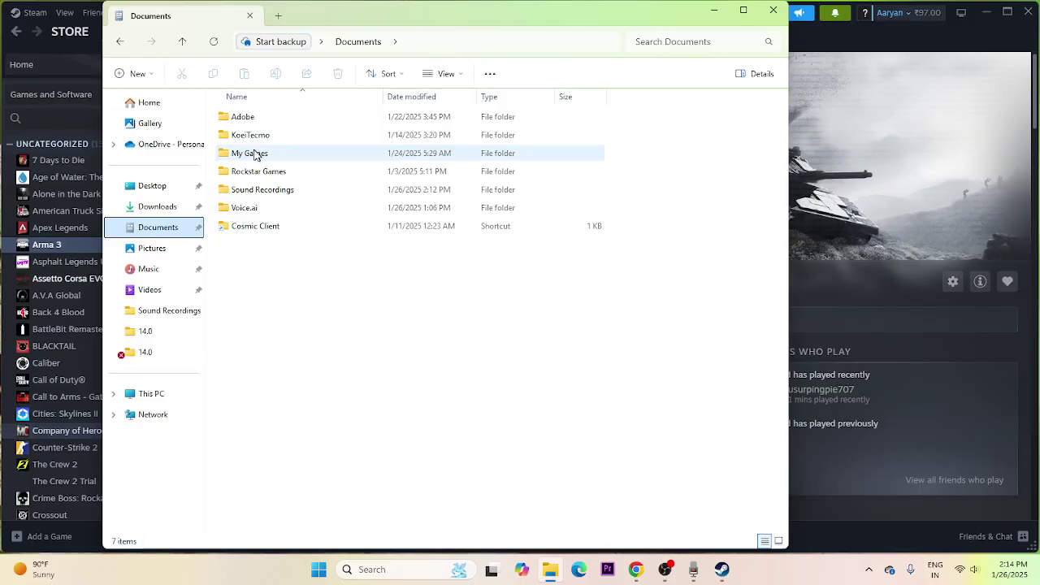
double_click(223, 167)
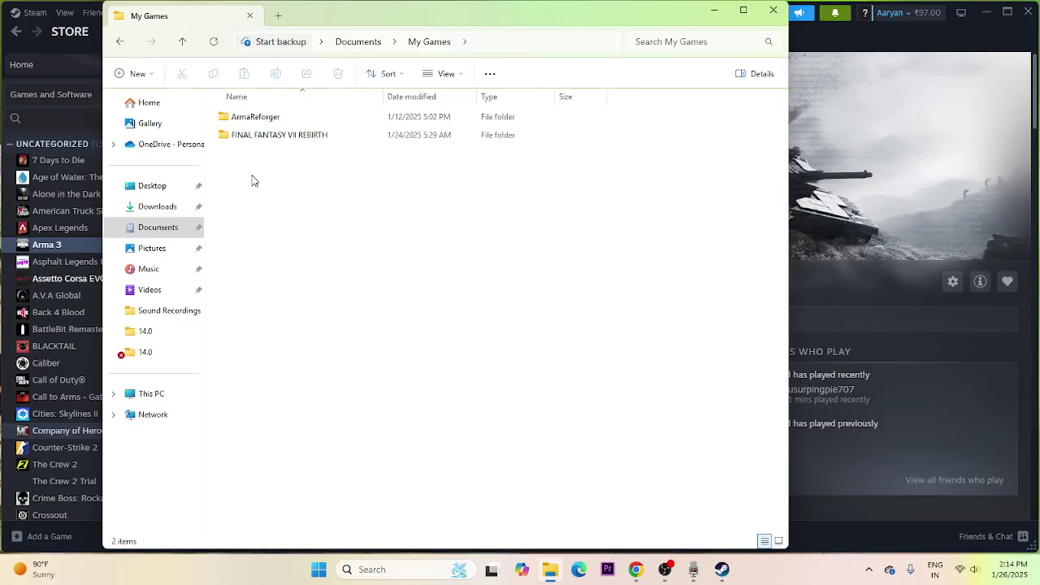
left_click(773, 10)
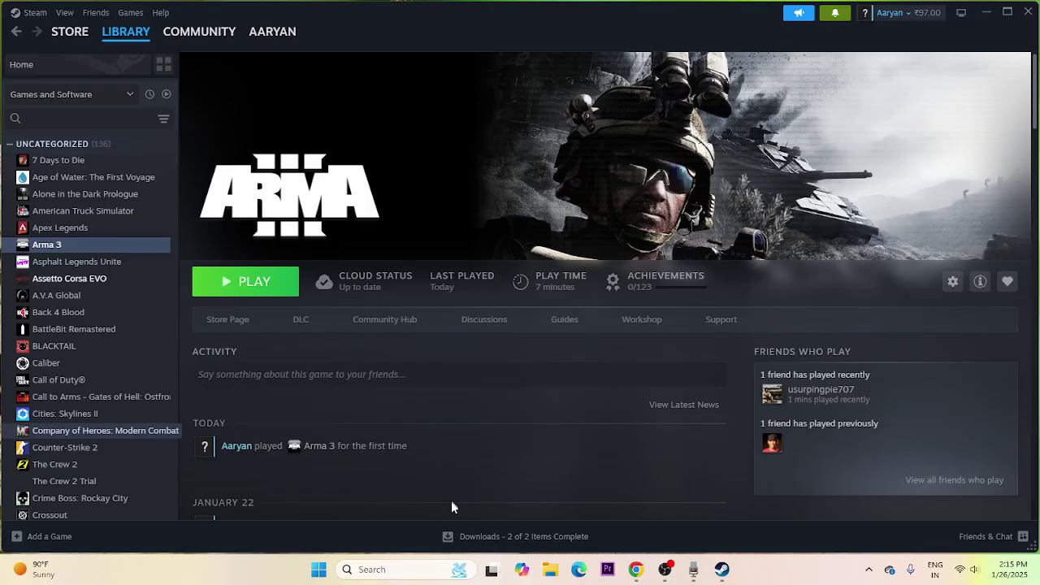
Open Control Panel's Windows Defender Firewall allowed-apps list and look through it.
left_click(416, 565)
type("con")
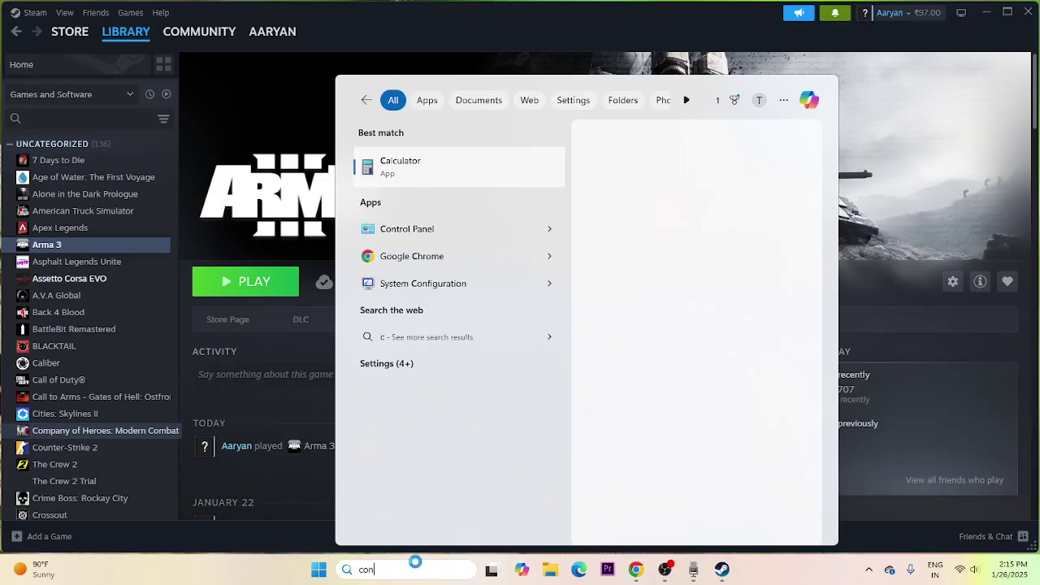
type("trol")
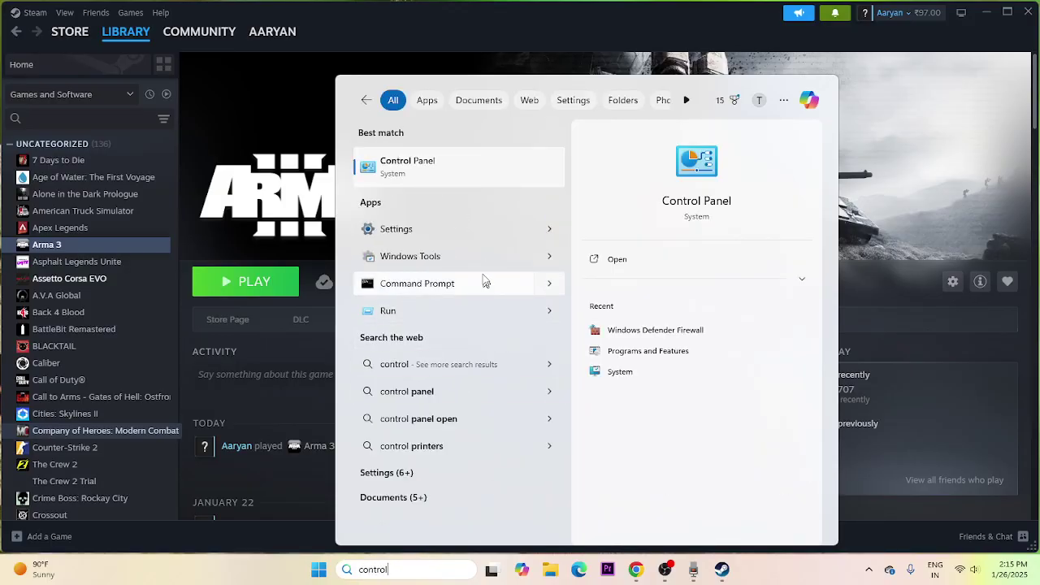
left_click(447, 162)
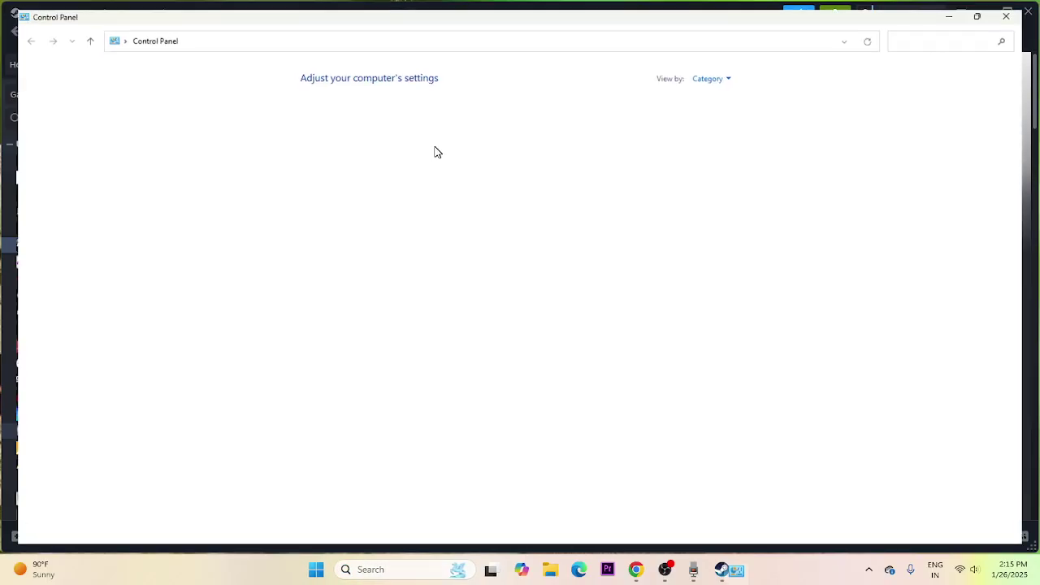
left_click(339, 105)
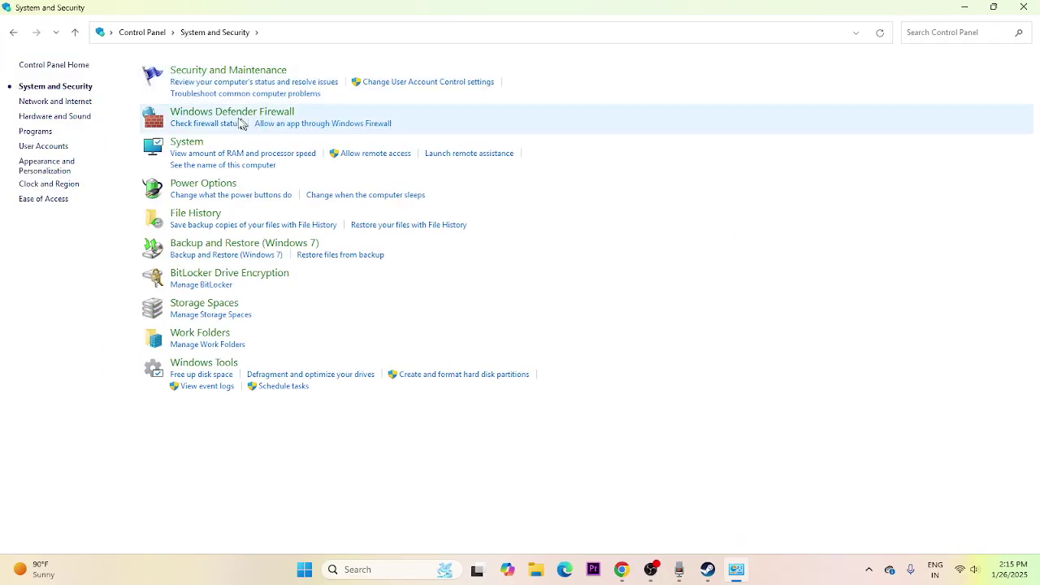
left_click(236, 112)
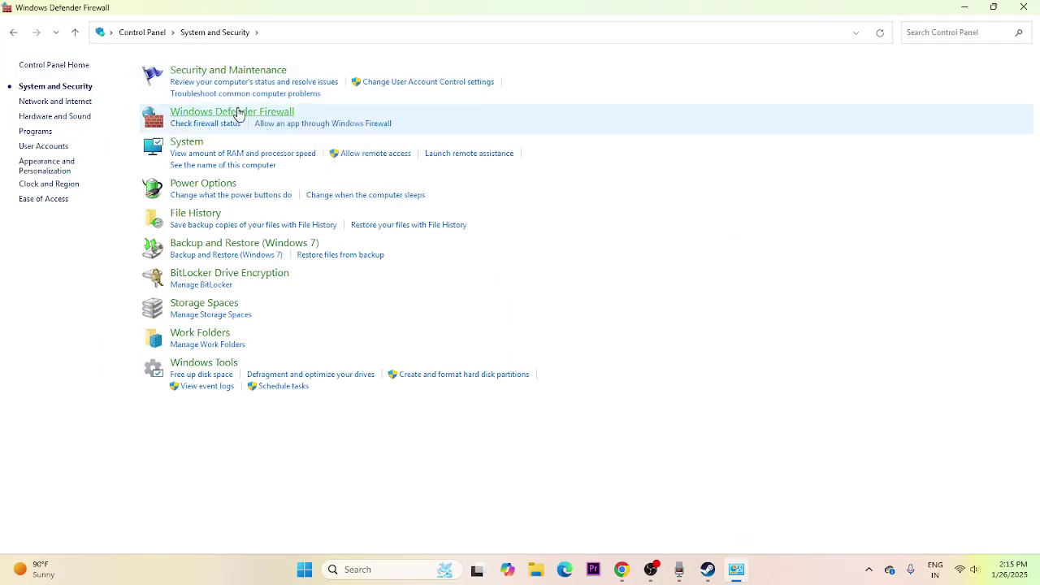
left_click(39, 105)
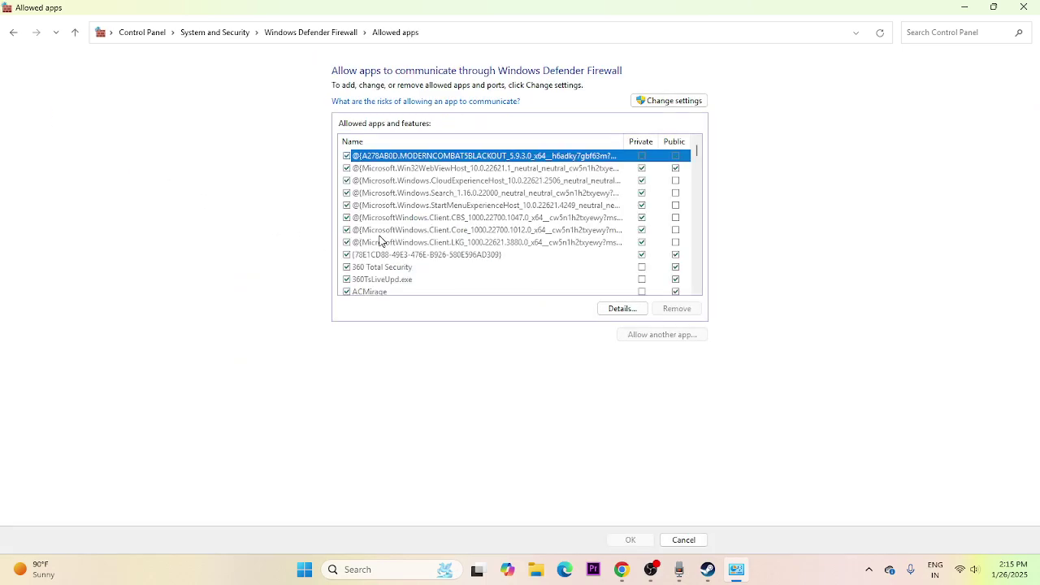
scroll(380, 241, "down", 6)
scroll(380, 241, "down", 4)
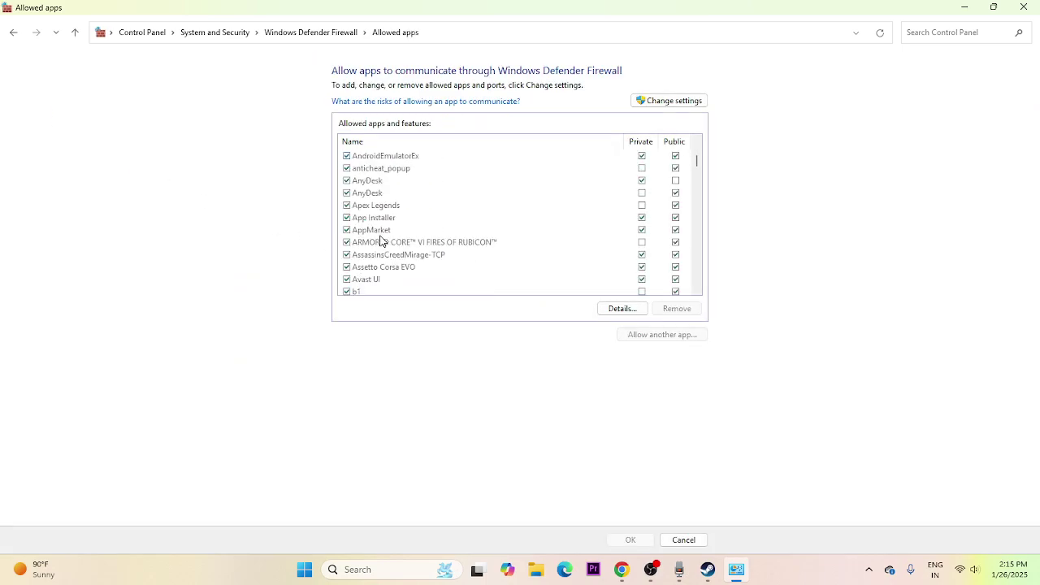
scroll(380, 241, "up", 5)
scroll(380, 241, "up", 3)
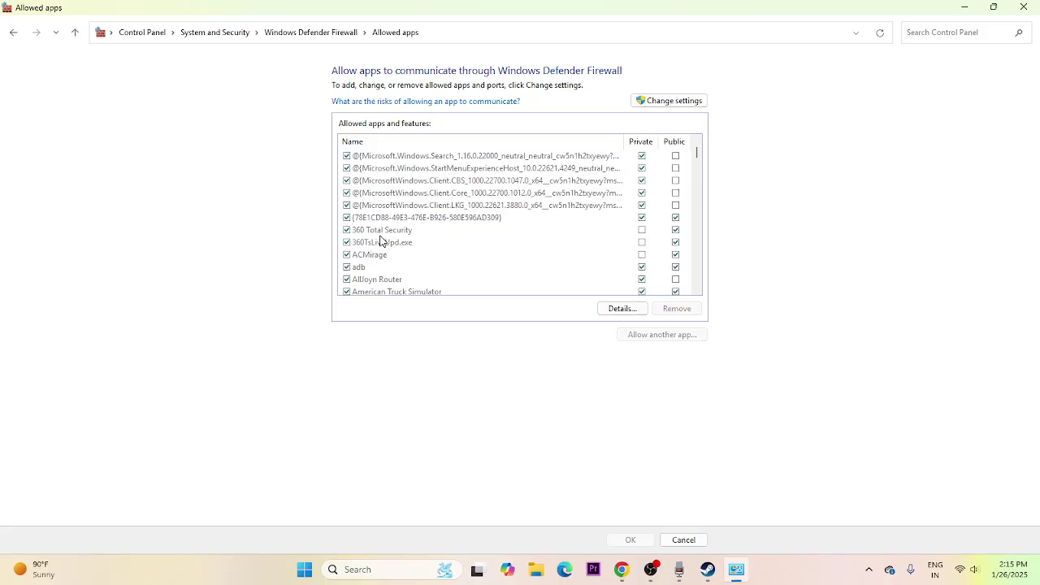
scroll(380, 242, "down", 4)
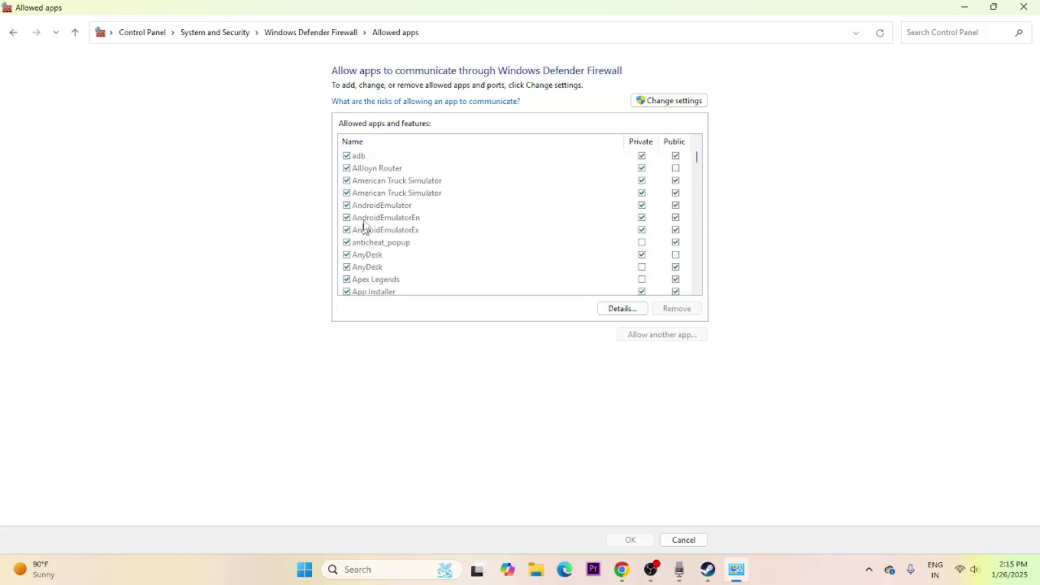
scroll(379, 195, "down", 1)
scroll(380, 211, "down", 6)
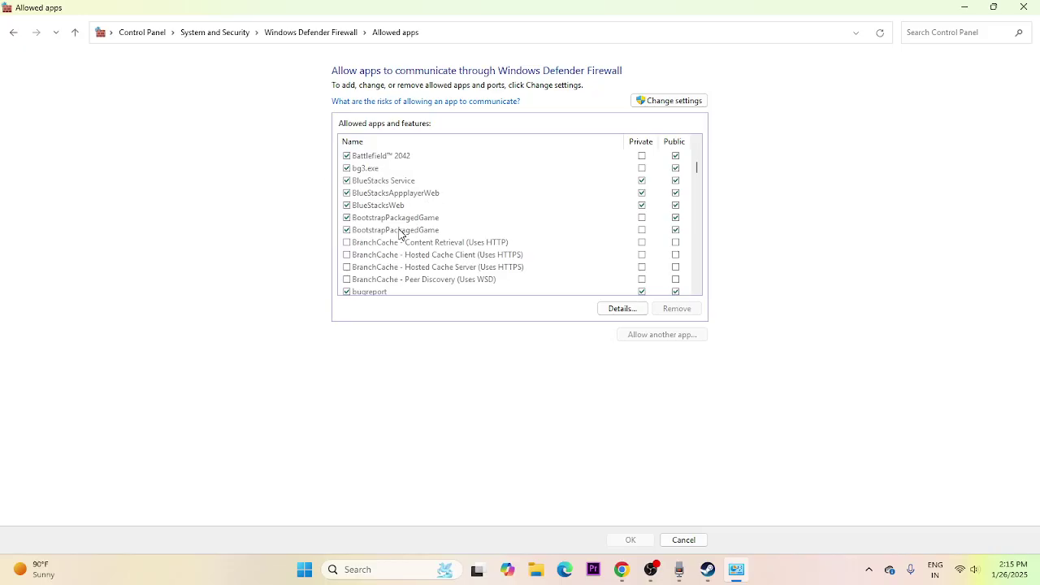
Unlock the list and browse for another app into D: SteamLibrary > steamapps > Arma 3.
left_click(671, 101)
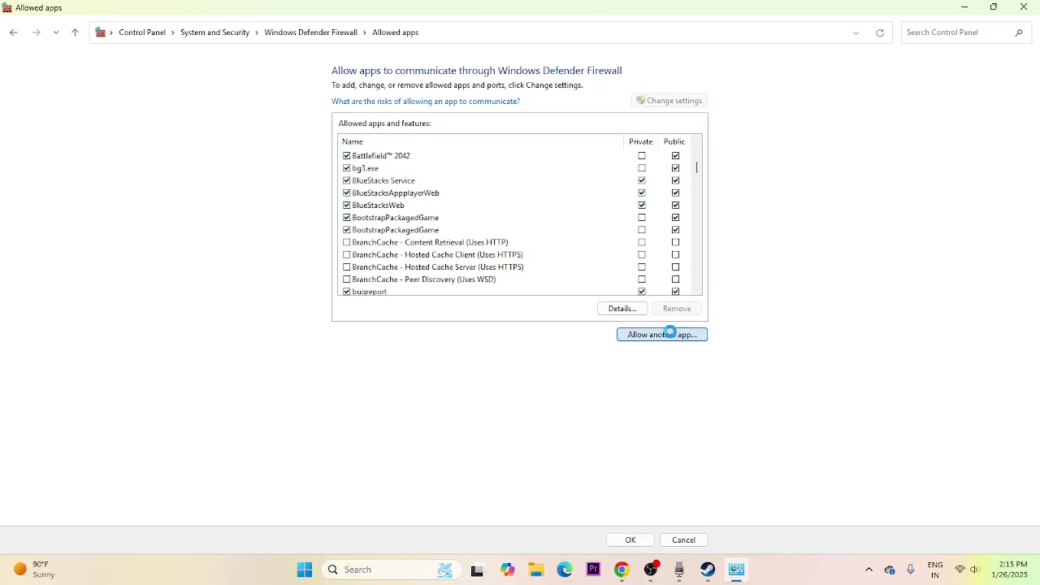
left_click(672, 335)
left_click(613, 347)
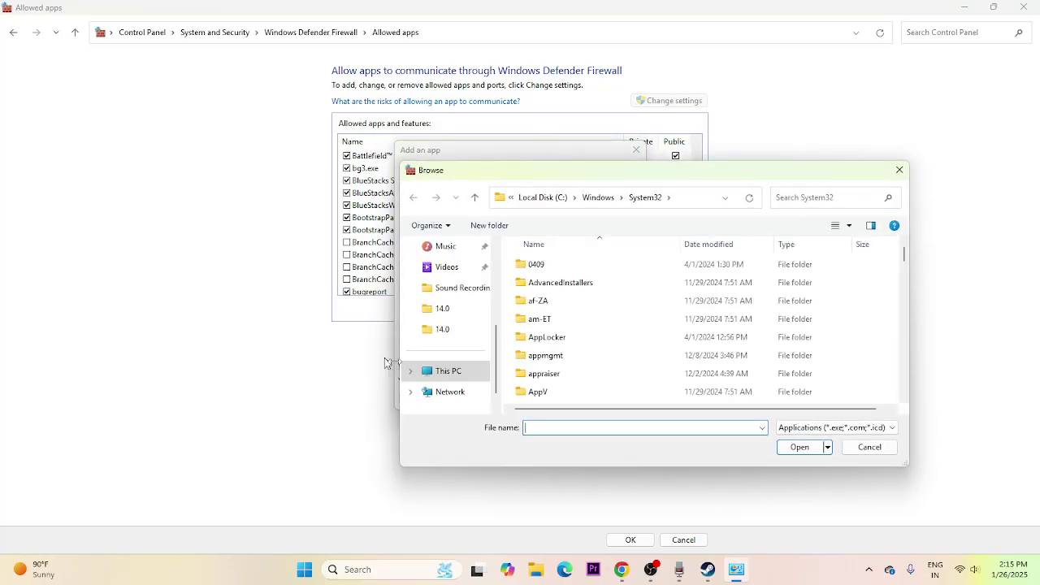
left_click(457, 367)
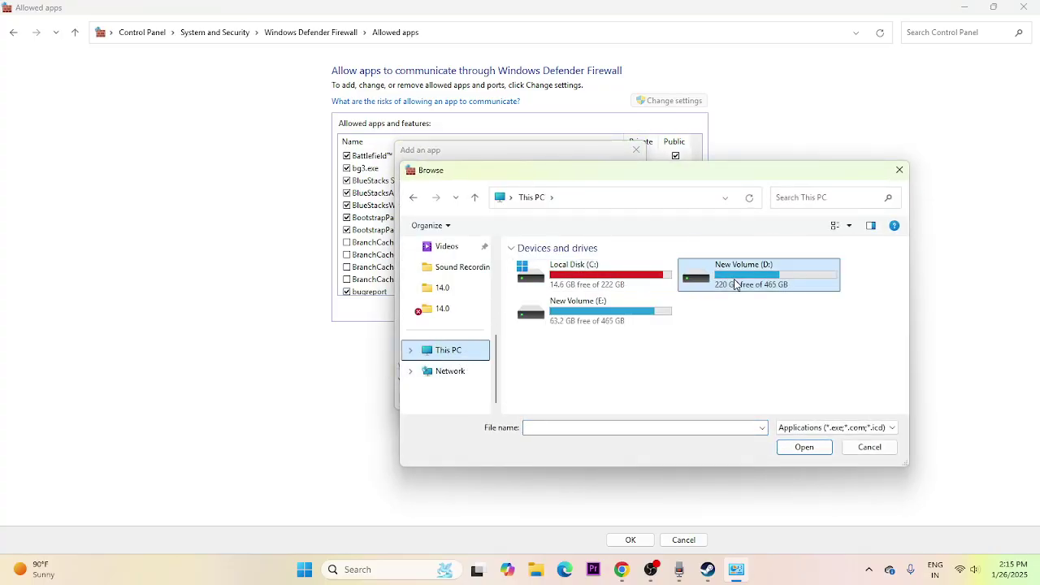
double_click(699, 277)
left_click(551, 321)
double_click(551, 321)
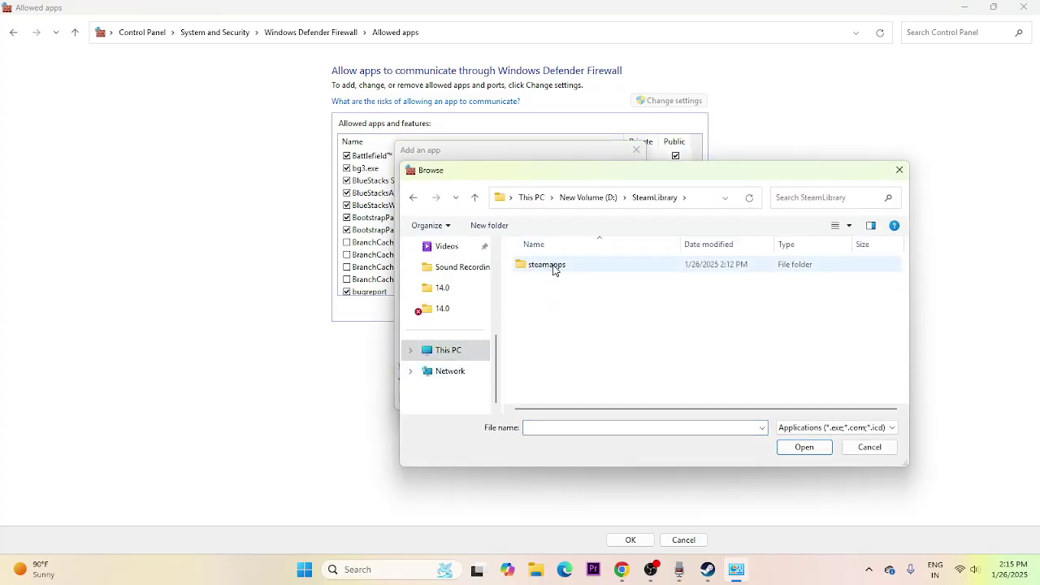
double_click(555, 267)
double_click(553, 266)
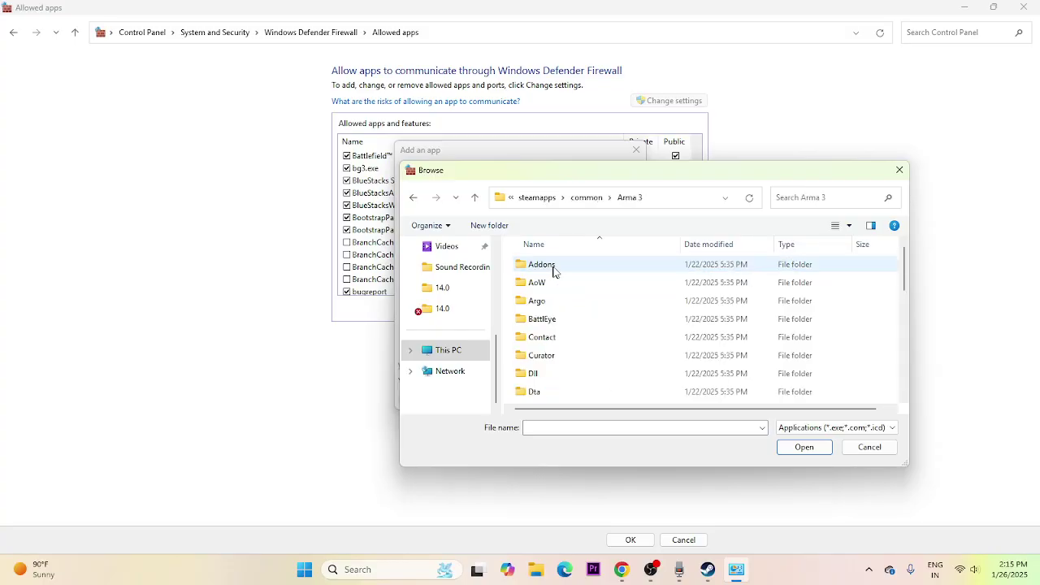
Add arma3 to the allowed apps with Private networks ticked, then close Control Panel.
scroll(626, 309, "down", 4)
scroll(614, 313, "down", 2)
scroll(613, 316, "up", 1)
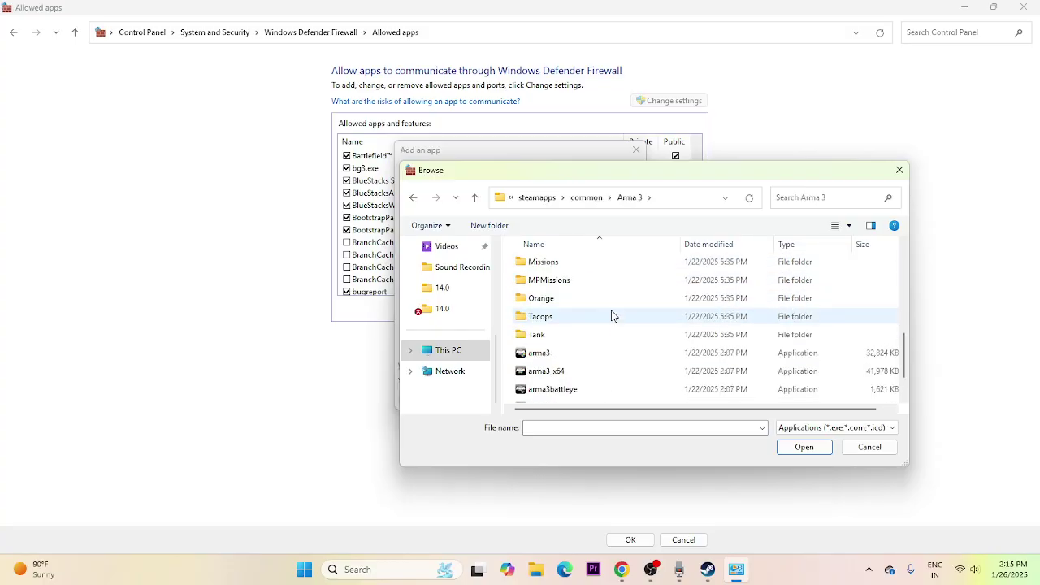
left_click(573, 372)
left_click(575, 361)
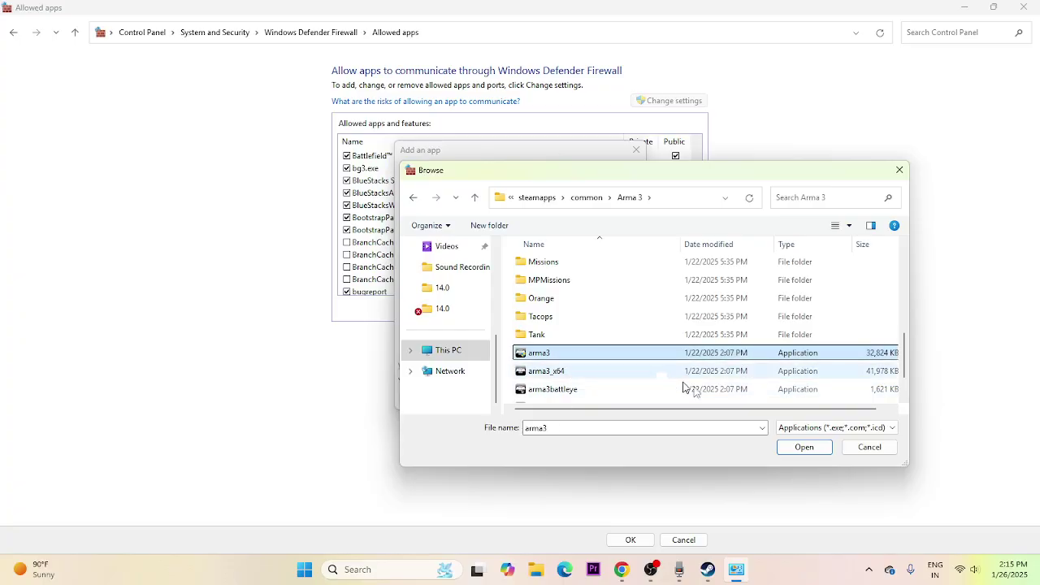
left_click(805, 450)
left_click(566, 397)
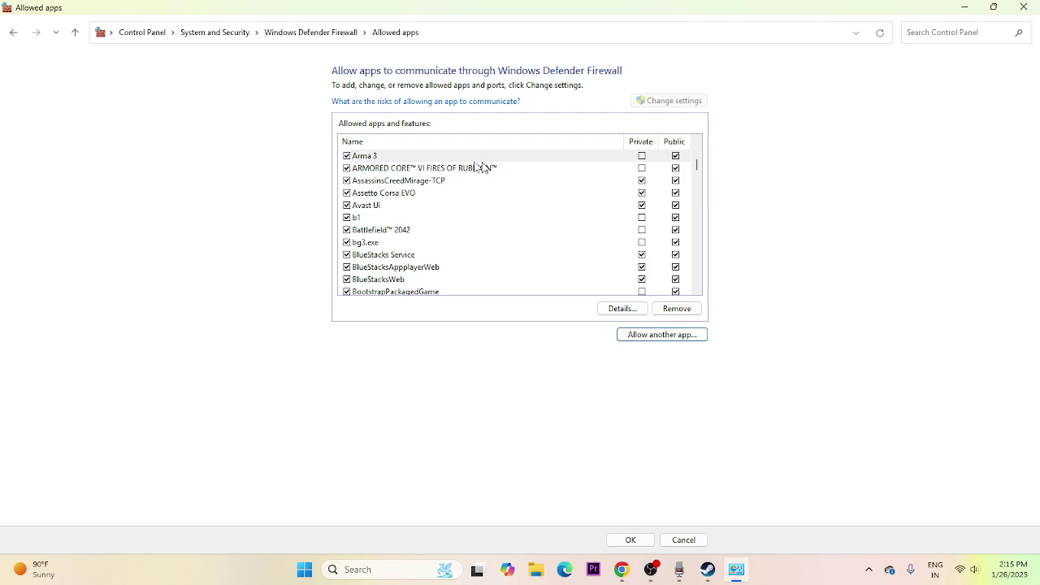
left_click(642, 156)
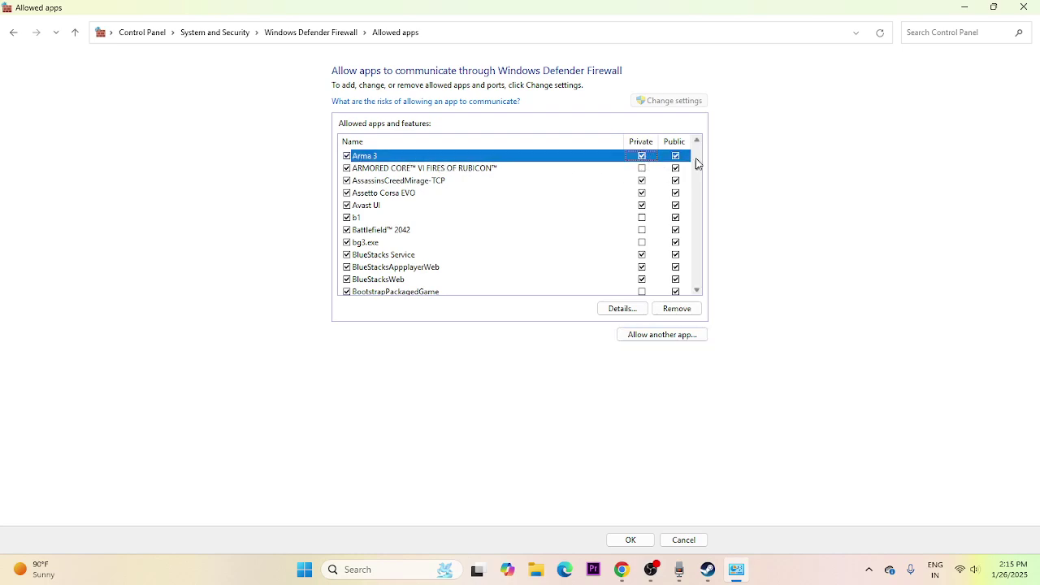
left_click(1023, 7)
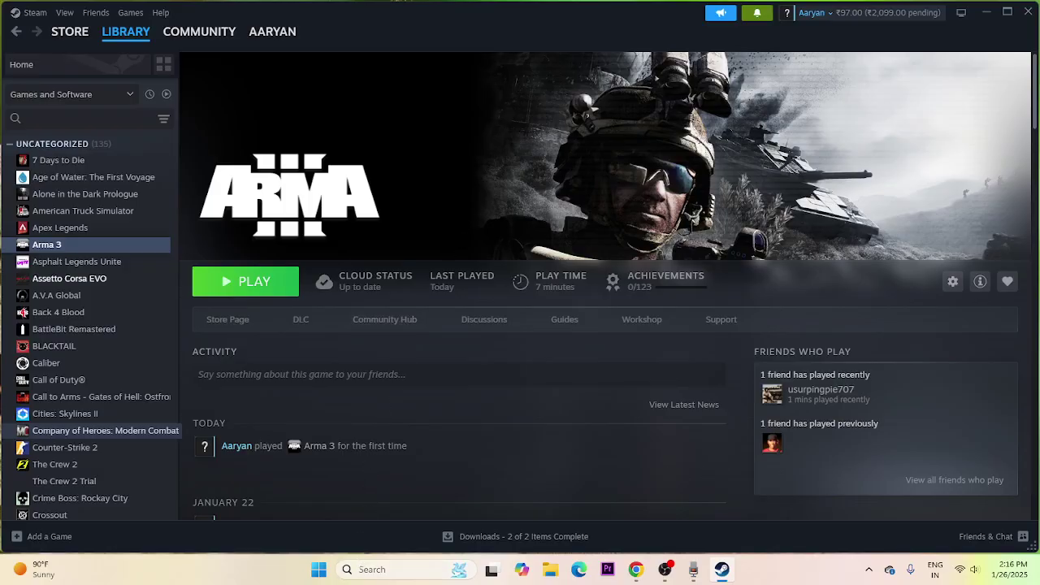
Hide all Microsoft services in System Configuration's Services tab, apply, and skip the restart.
left_click(360, 570)
type("system")
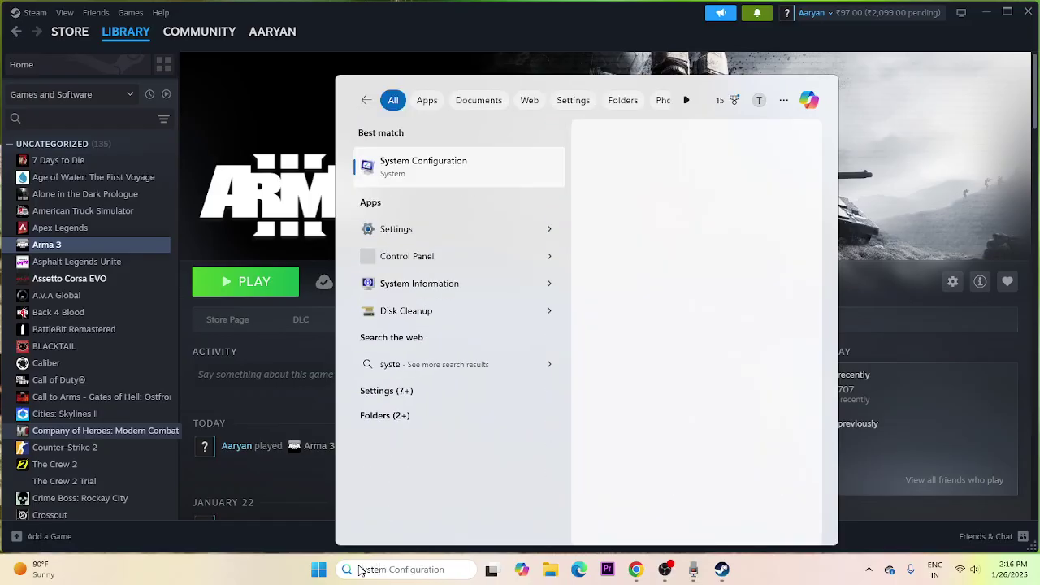
left_click(469, 183)
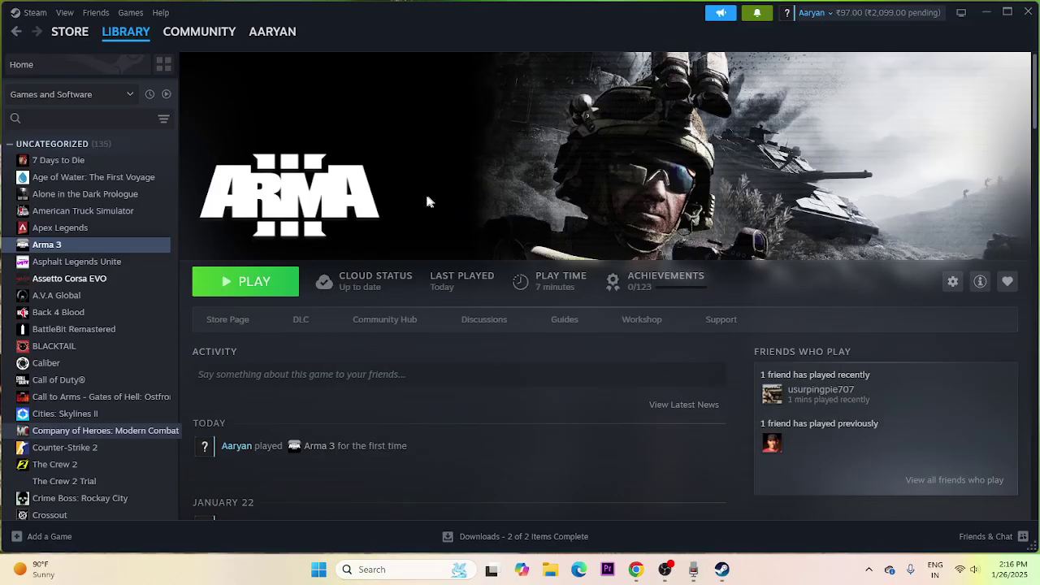
left_click(414, 182)
left_click(659, 355)
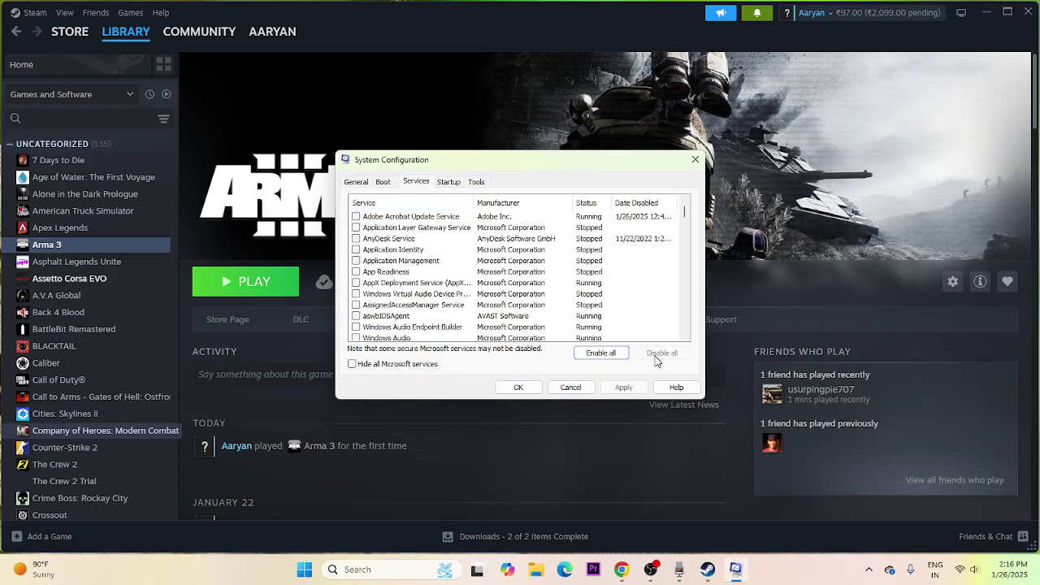
left_click(352, 364)
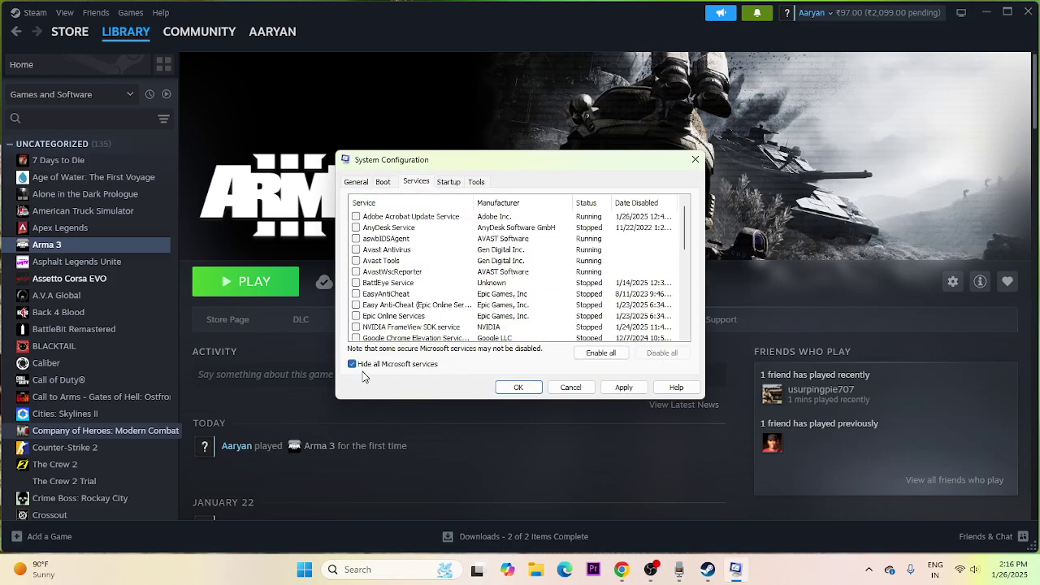
left_click(623, 389)
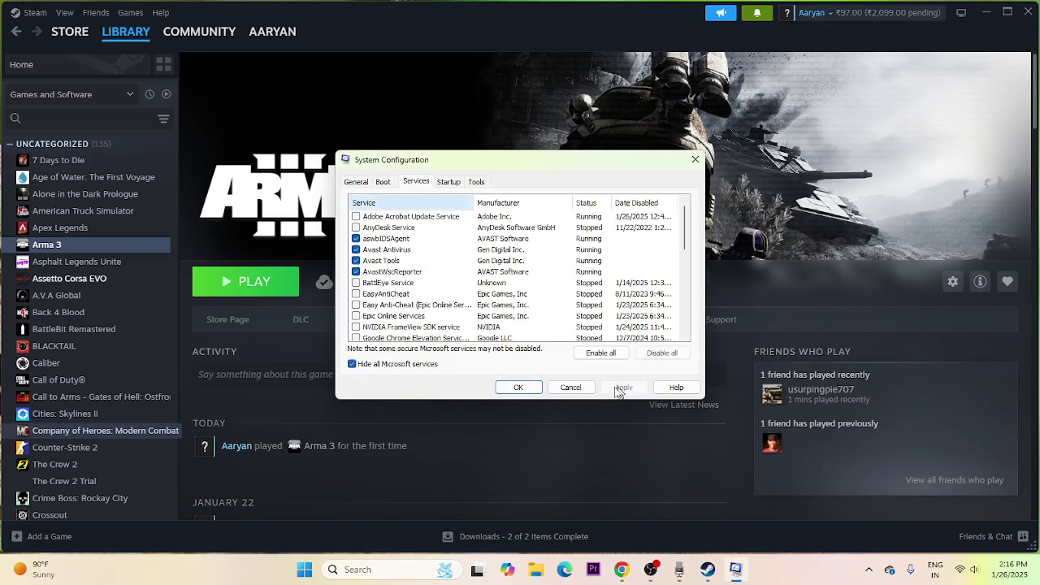
left_click(515, 389)
left_click(620, 235)
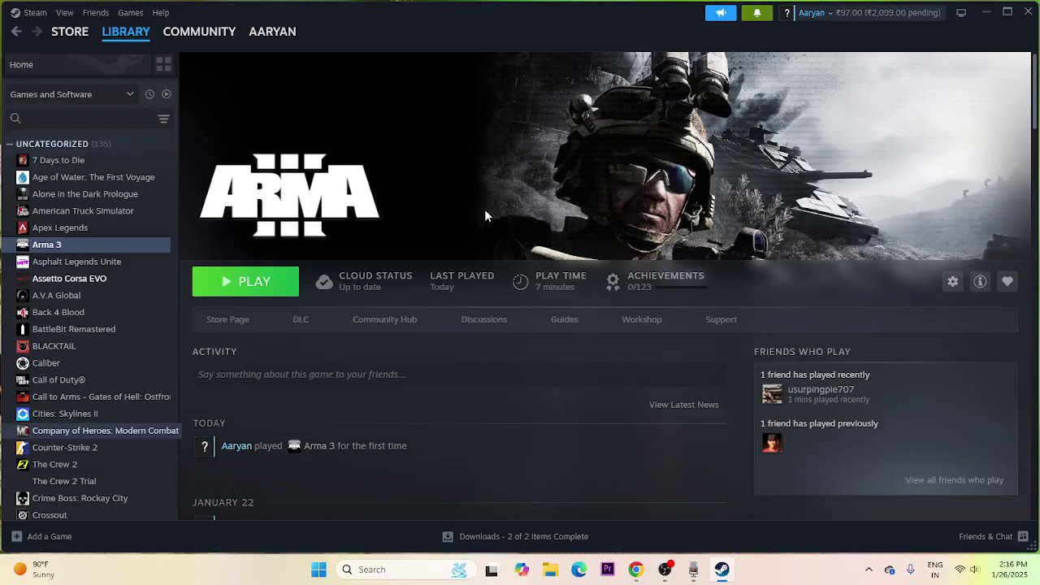
Turn off 'Enable the Steam Overlay while in-game' in Arma 3's Steam properties.
right_click(44, 248)
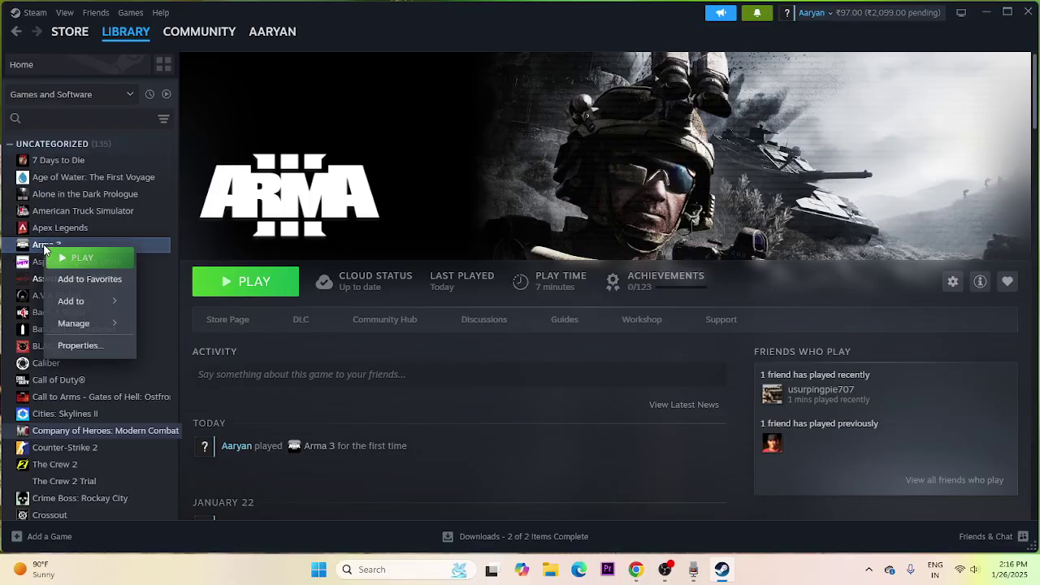
left_click(80, 346)
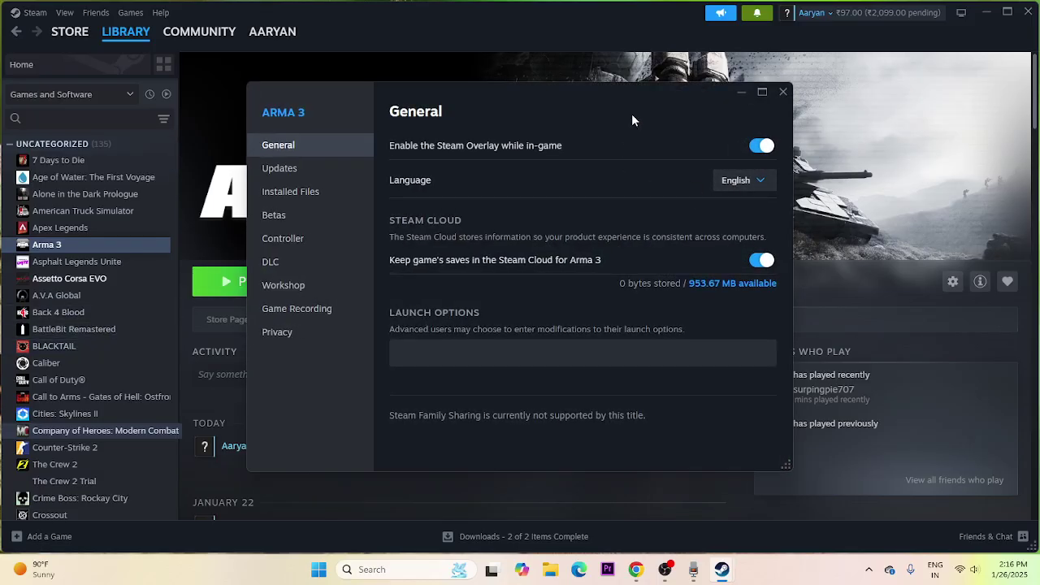
left_click_drag(632, 120, 721, 146)
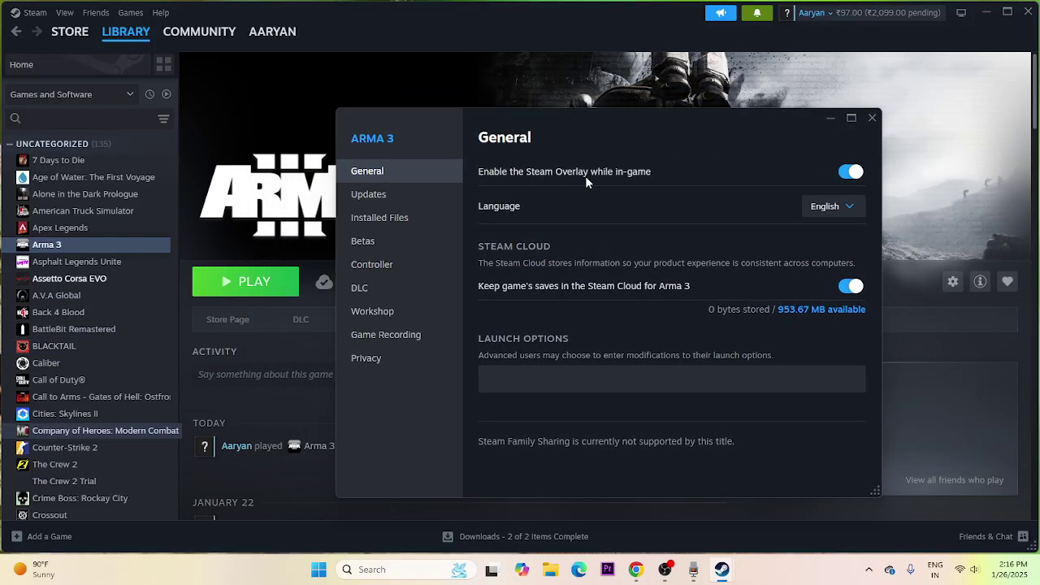
left_click(850, 172)
Enter -d3d11 as a launch option, then clear the box and close the properties.
left_click(547, 380)
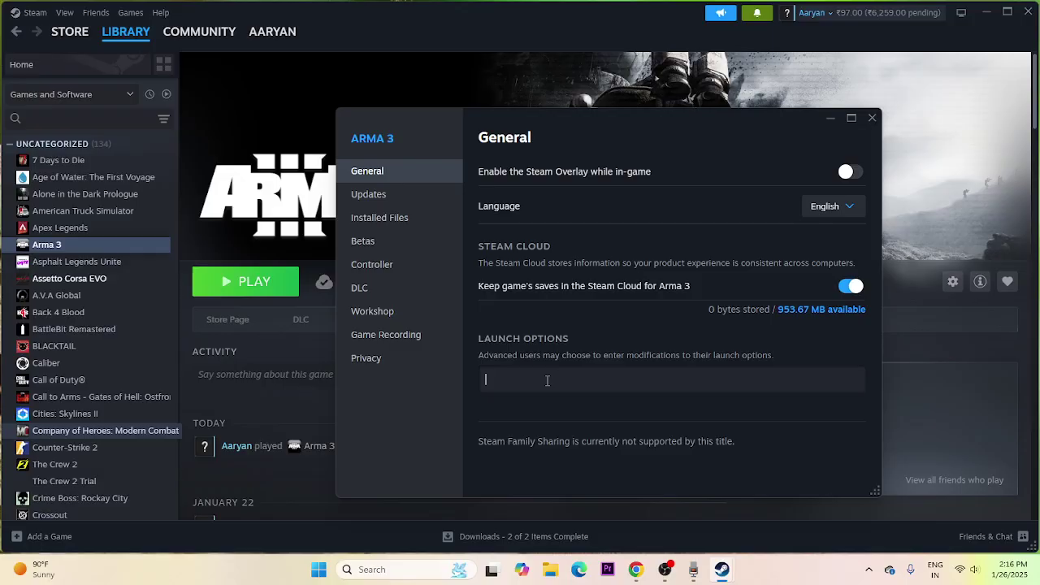
type("-dx11")
key("BackSpace")
key("BackSpace")
type("3d11")
left_click_drag(546, 384, 490, 380)
key("BackSpace")
key("BackSpace")
left_click(873, 119)
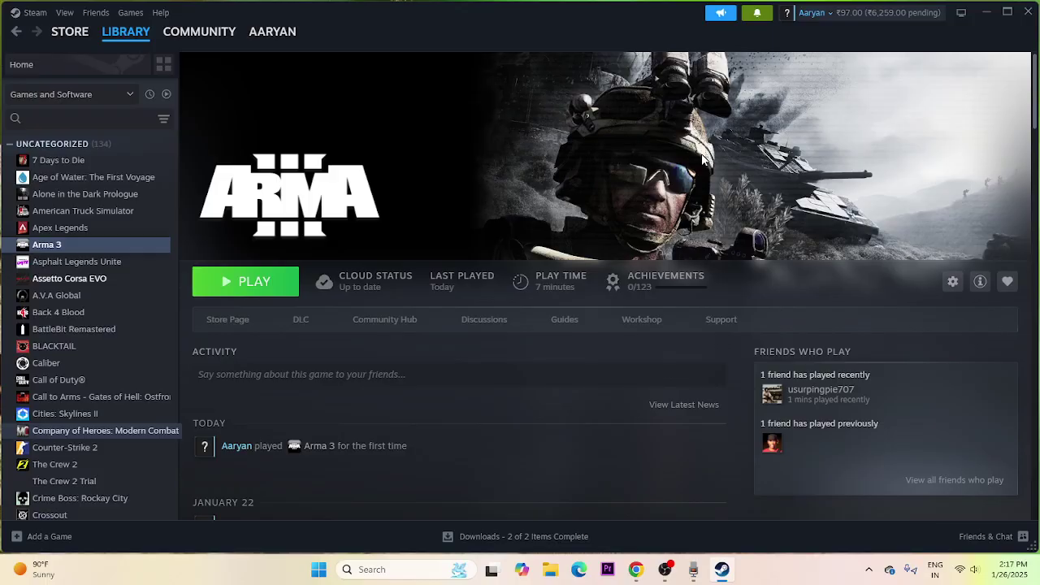
Open Task Manager maximized and end the Gaming Services task.
right_click(319, 569)
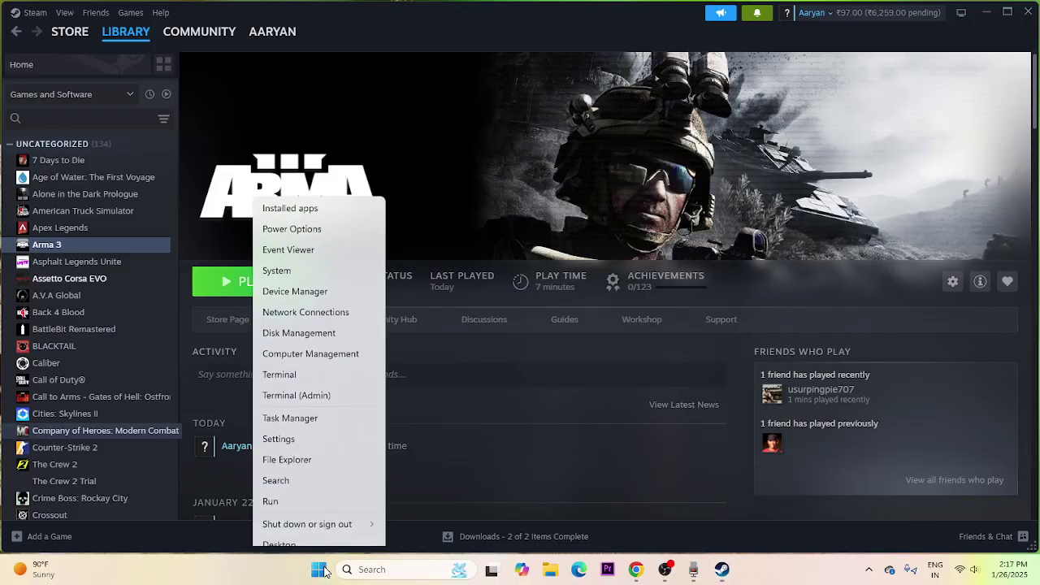
left_click(319, 406)
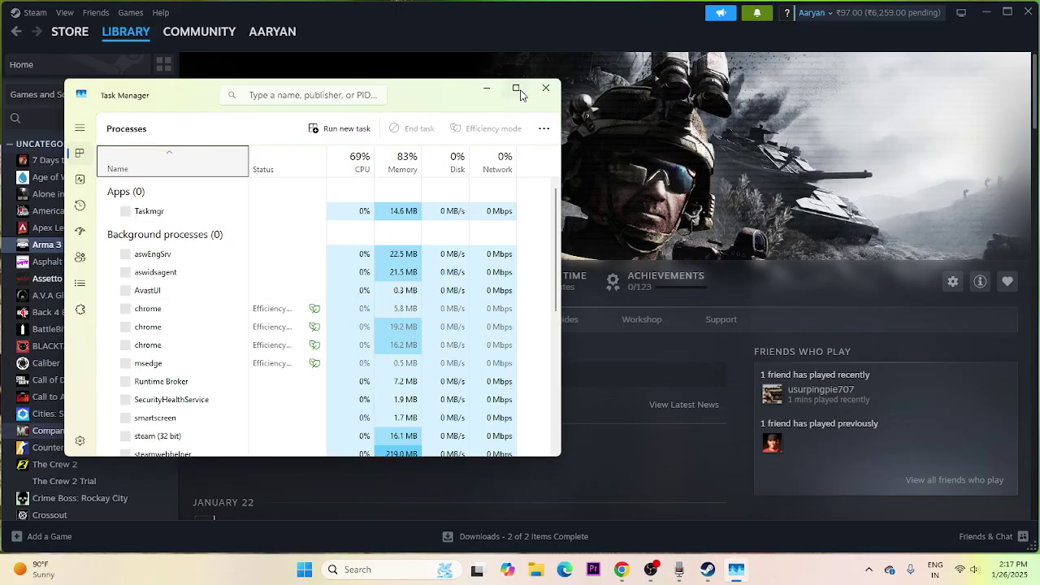
left_click(517, 86)
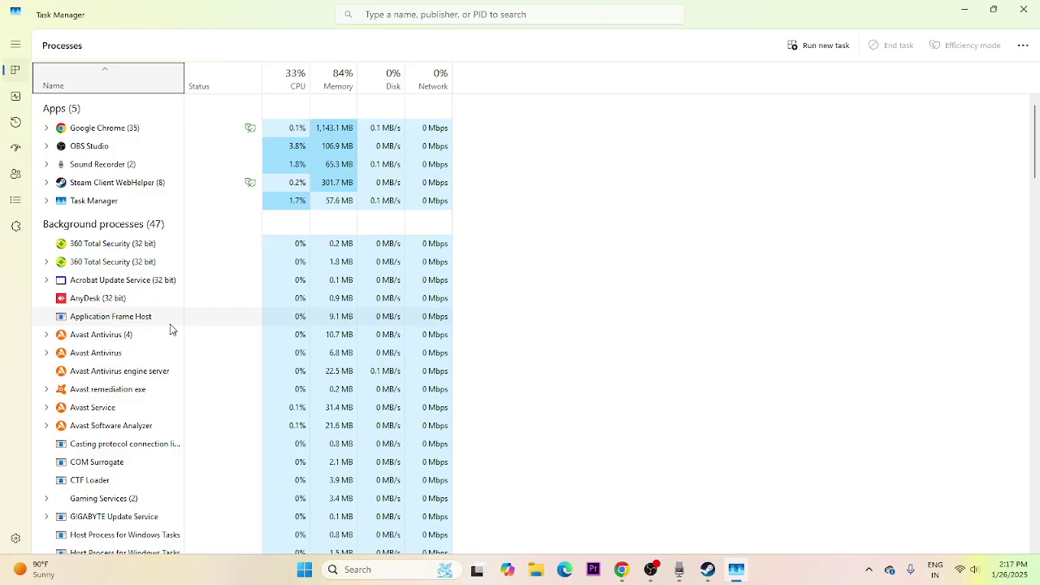
scroll(170, 329, "down", 3)
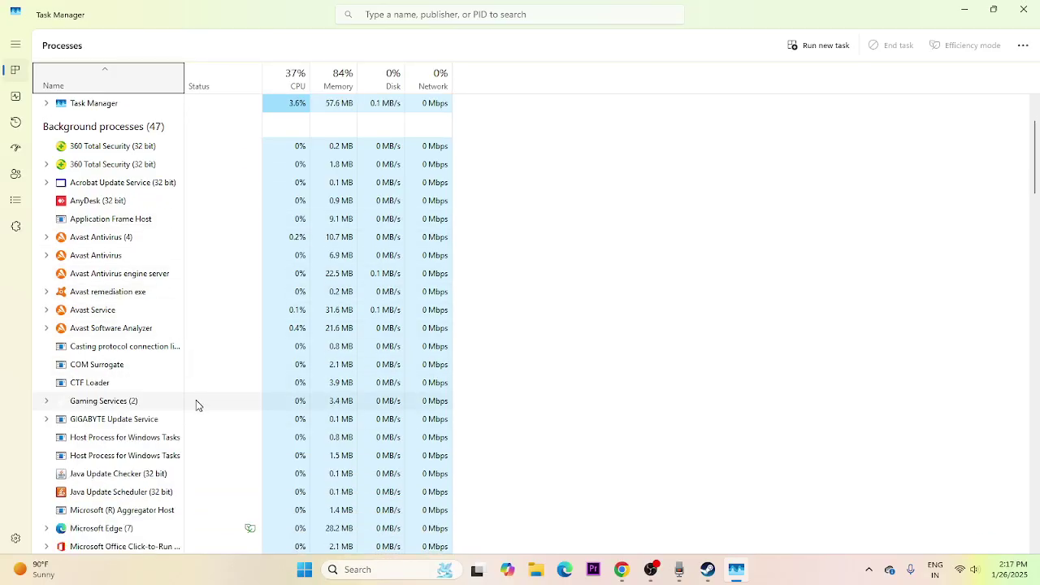
scroll(196, 404, "up", 1)
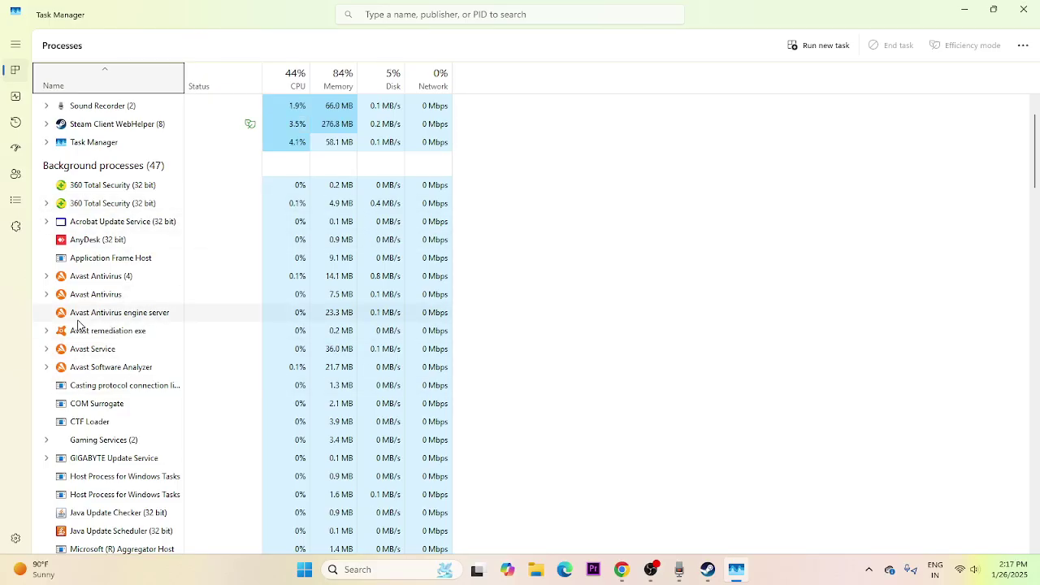
right_click(114, 441)
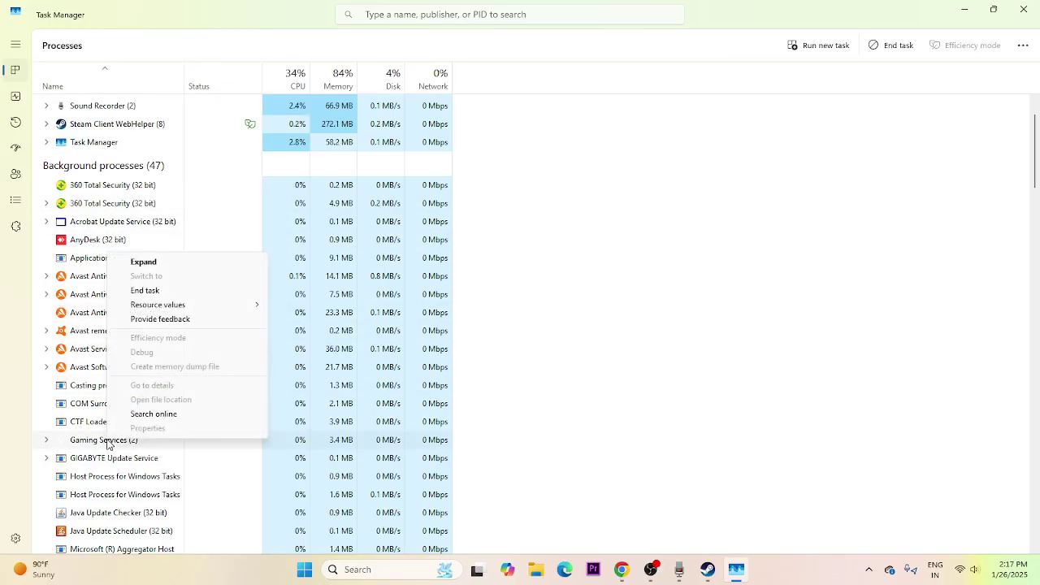
left_click(150, 290)
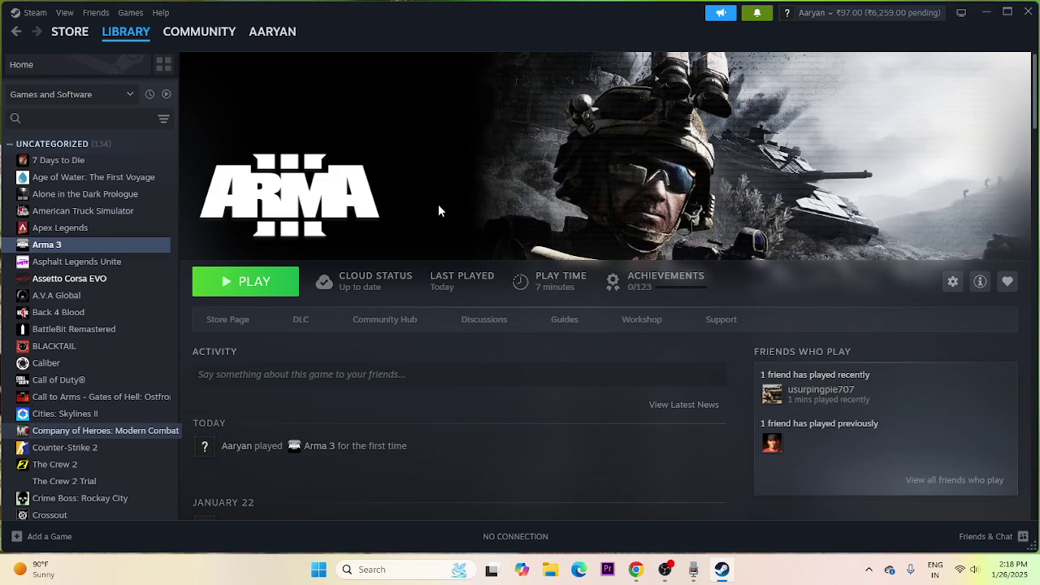
Reach the Virtual Memory dialog via 'view advanced system settings' and Performance Options > Advanced.
left_click(358, 571)
type("vieww")
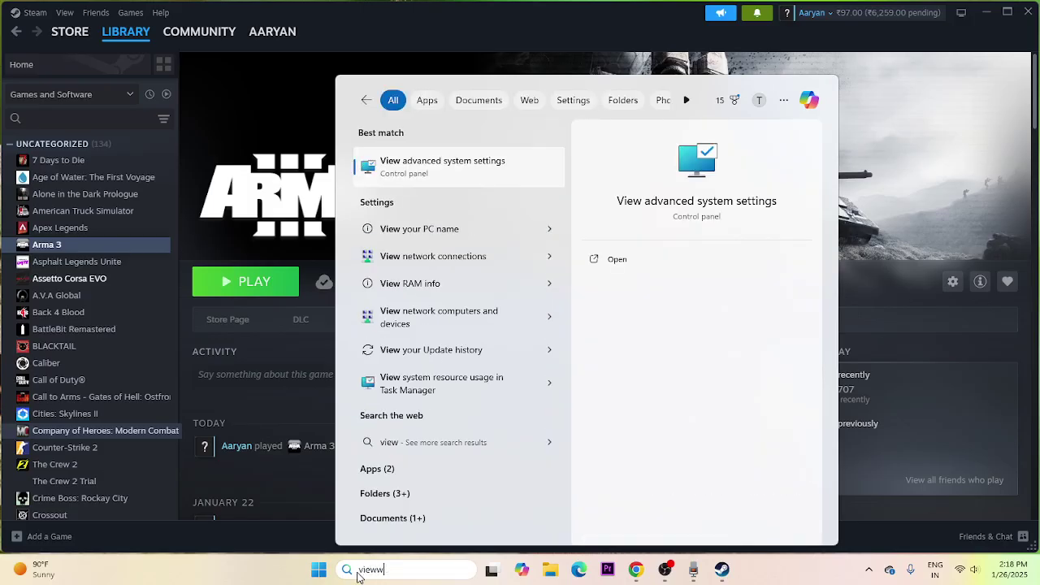
key("BackSpace")
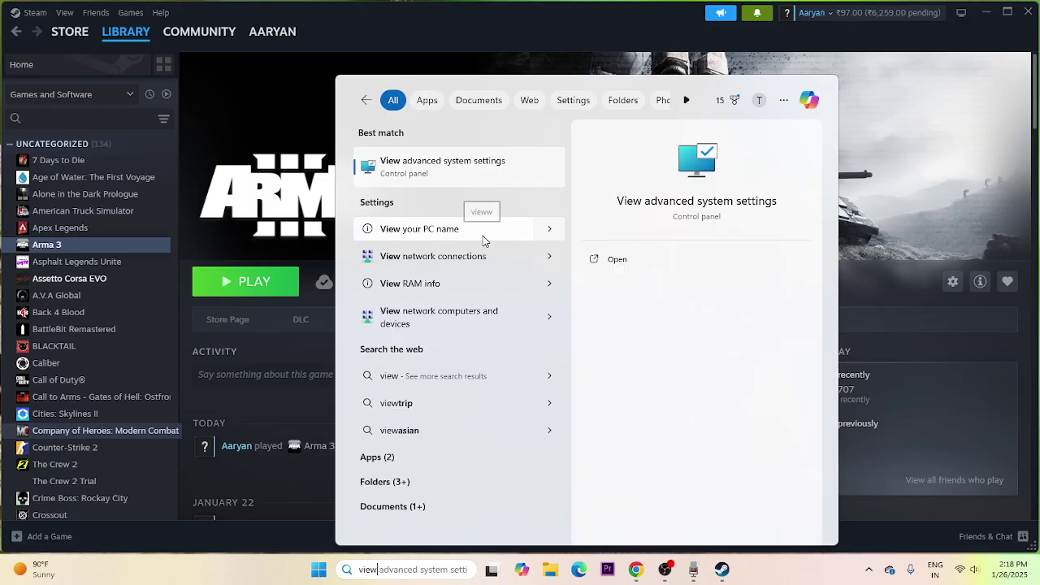
left_click(488, 154)
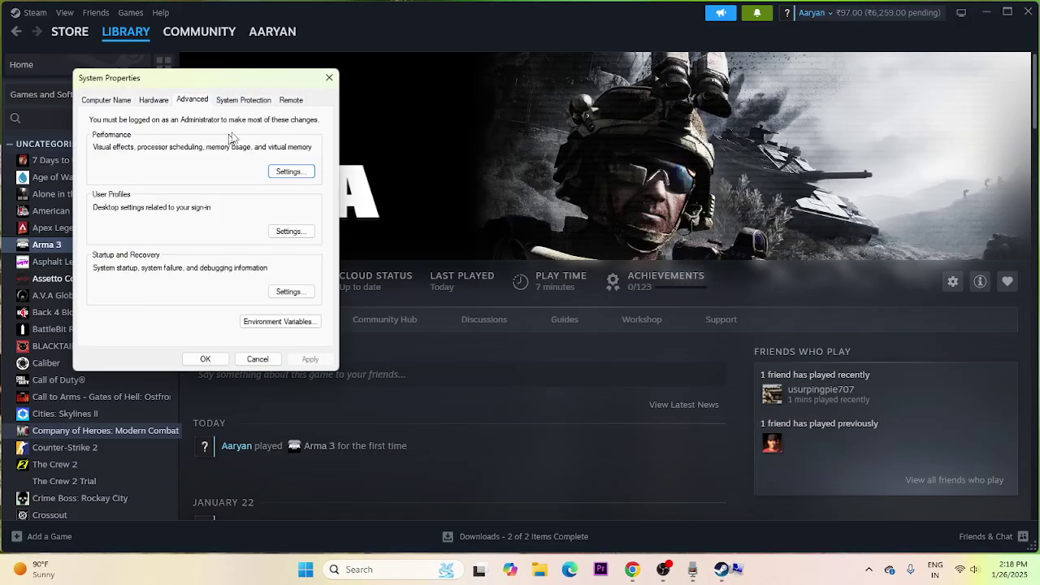
left_click(288, 172)
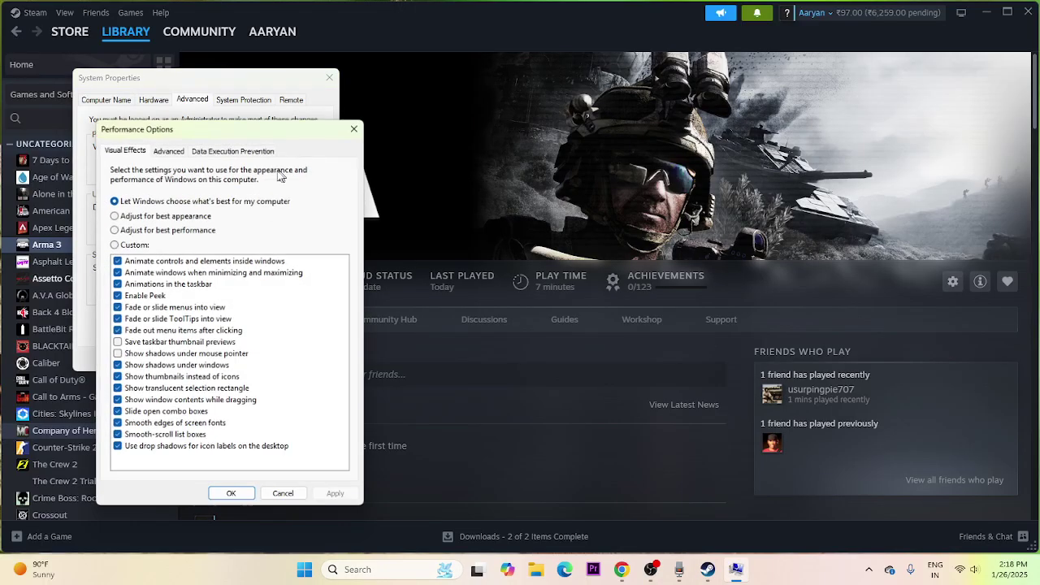
left_click(168, 149)
left_click(302, 310)
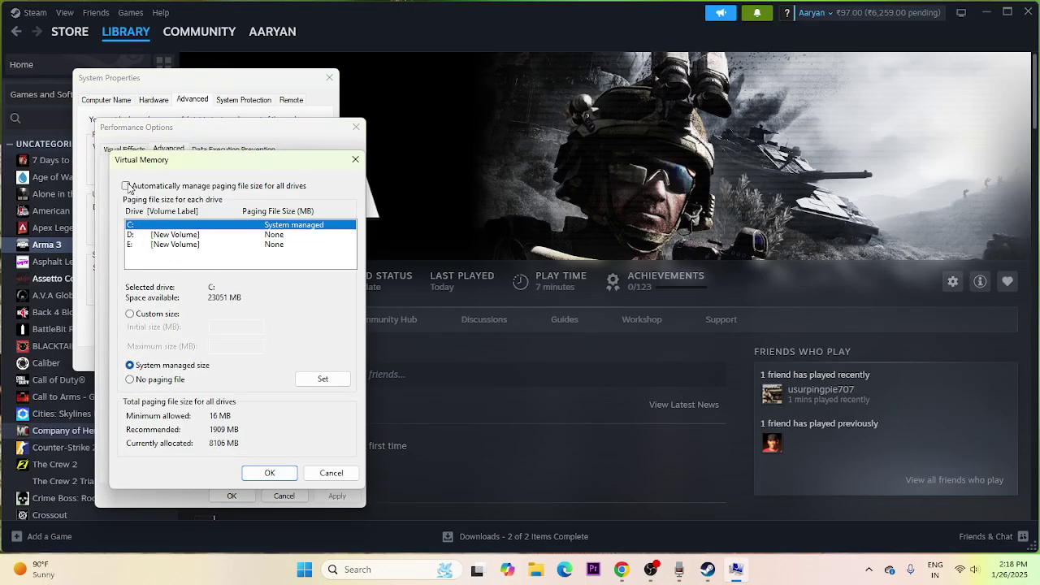
Give drive D: a custom paging file size, then start a Calculator search.
left_click(135, 234)
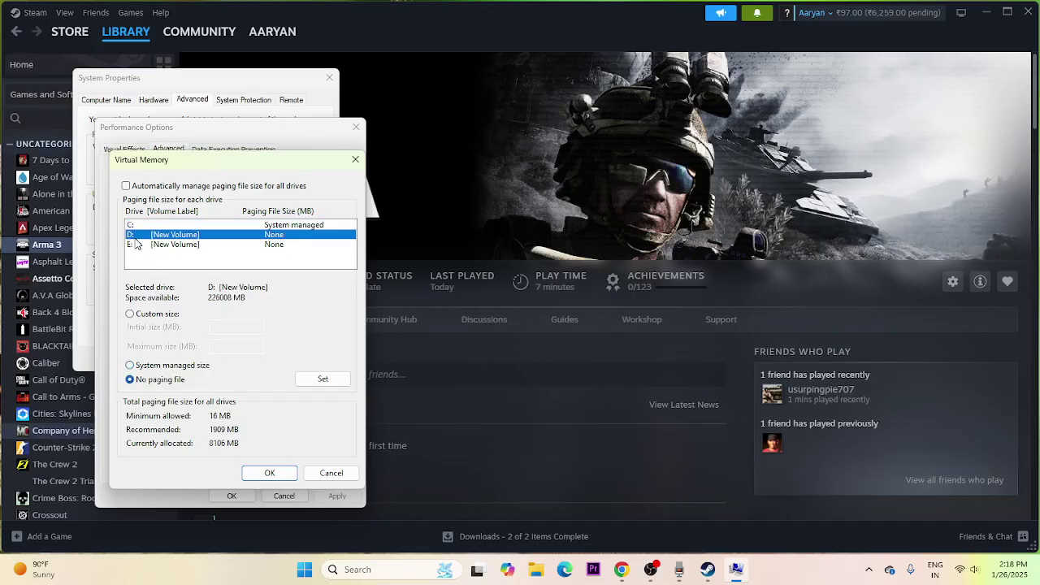
left_click(130, 313)
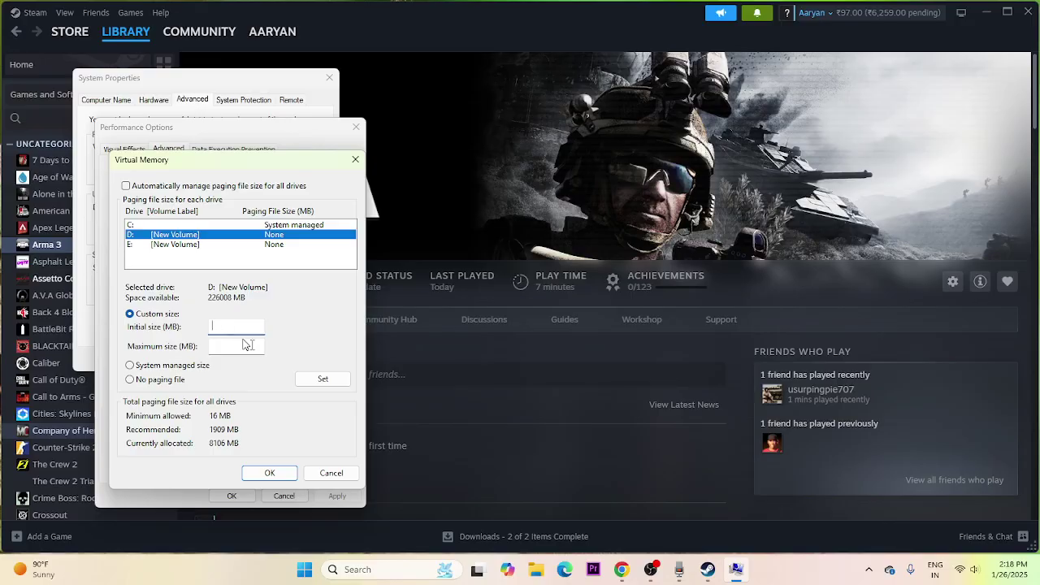
left_click(349, 569)
Launch Calculator and compute 16 × 1024 = 16,384.
type("c")
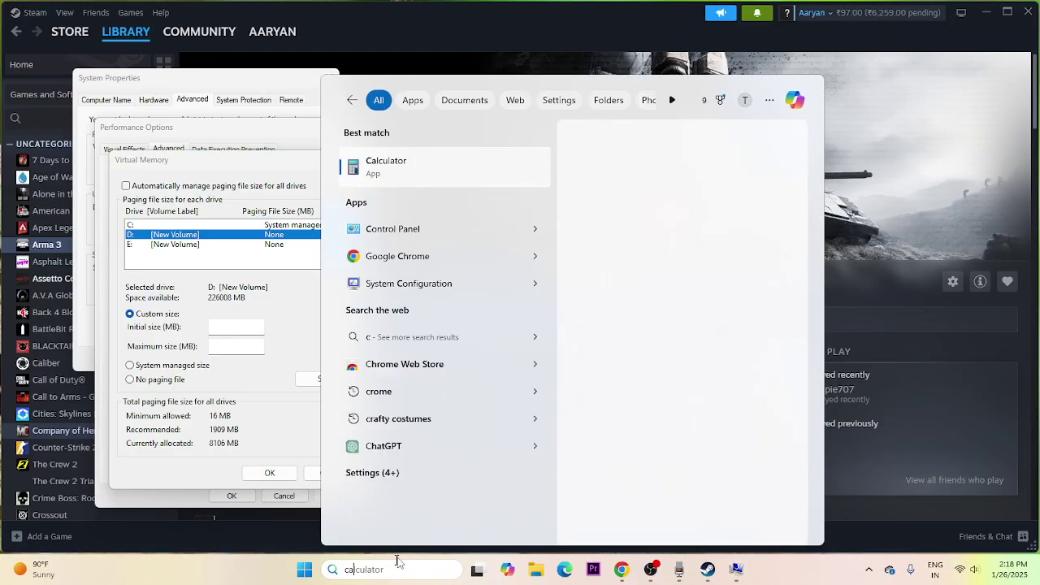
type("alculator")
key("Return")
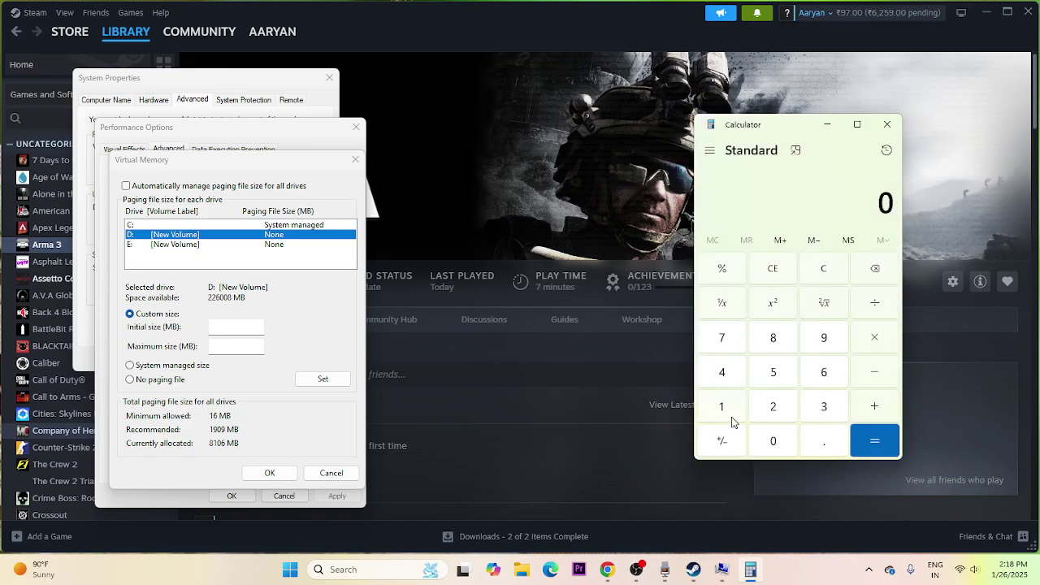
left_click(725, 416)
left_click(822, 379)
left_click(885, 348)
left_click(721, 417)
left_click(780, 443)
left_click(776, 415)
left_click(742, 382)
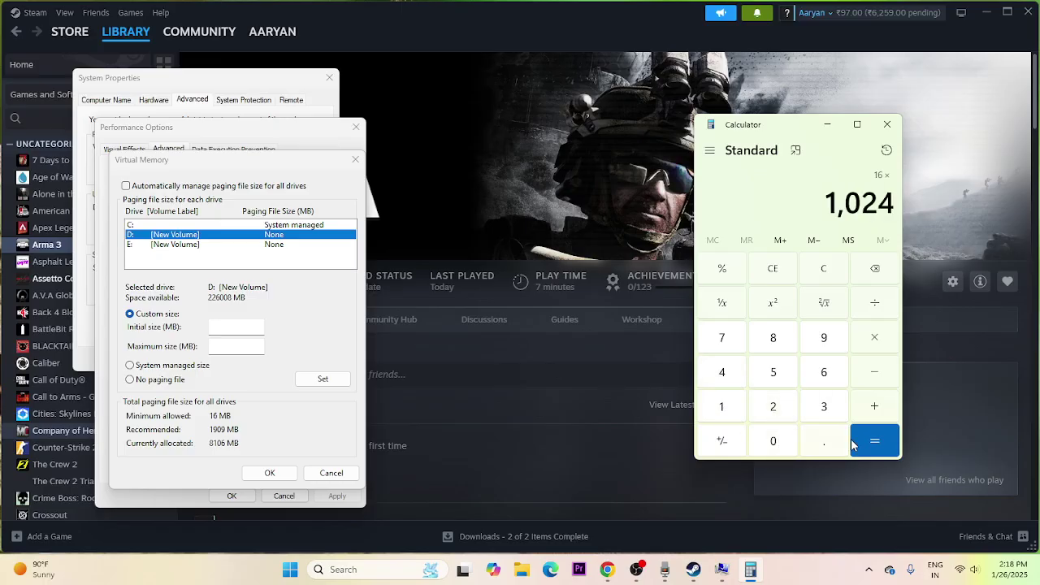
left_click(872, 441)
Multiply 16,384 by 1.5 and paste the 24,576 result as the initial paging size.
left_click(874, 341)
left_click(736, 406)
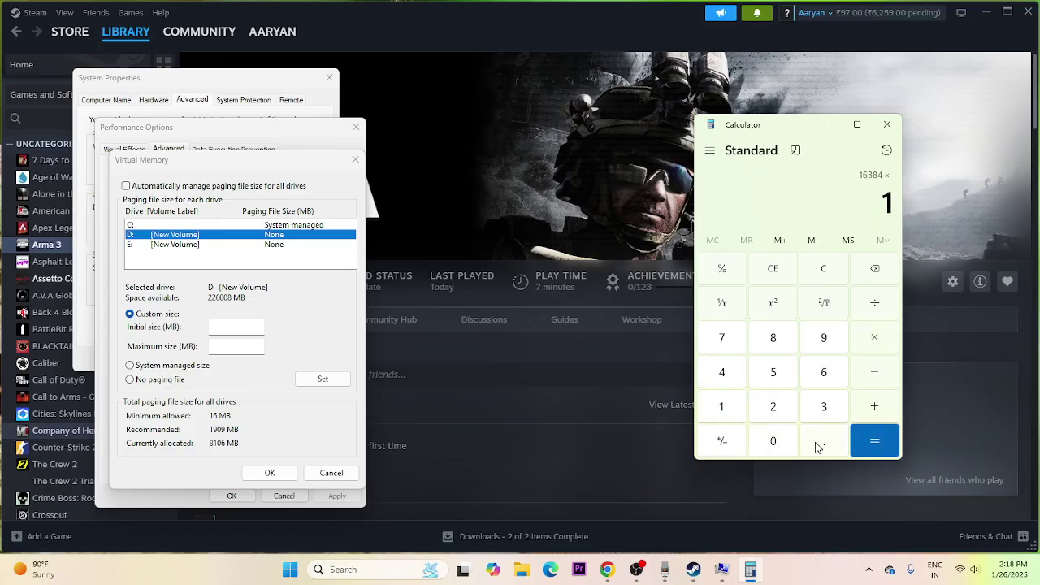
left_click(821, 443)
left_click(777, 374)
left_click(874, 441)
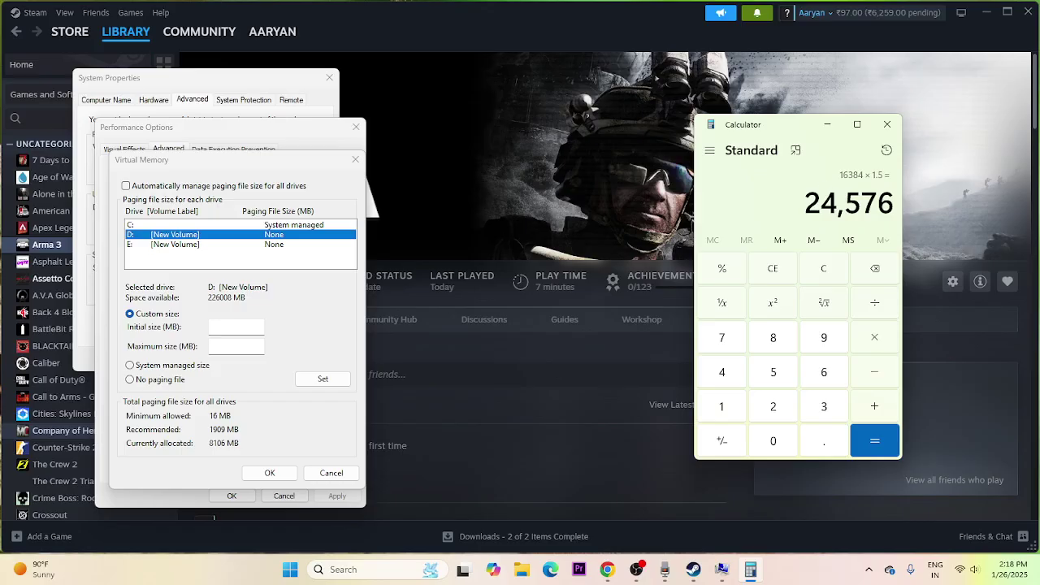
left_click_drag(803, 203, 896, 204)
right_click(884, 211)
left_click(906, 222)
right_click(241, 324)
left_click(263, 379)
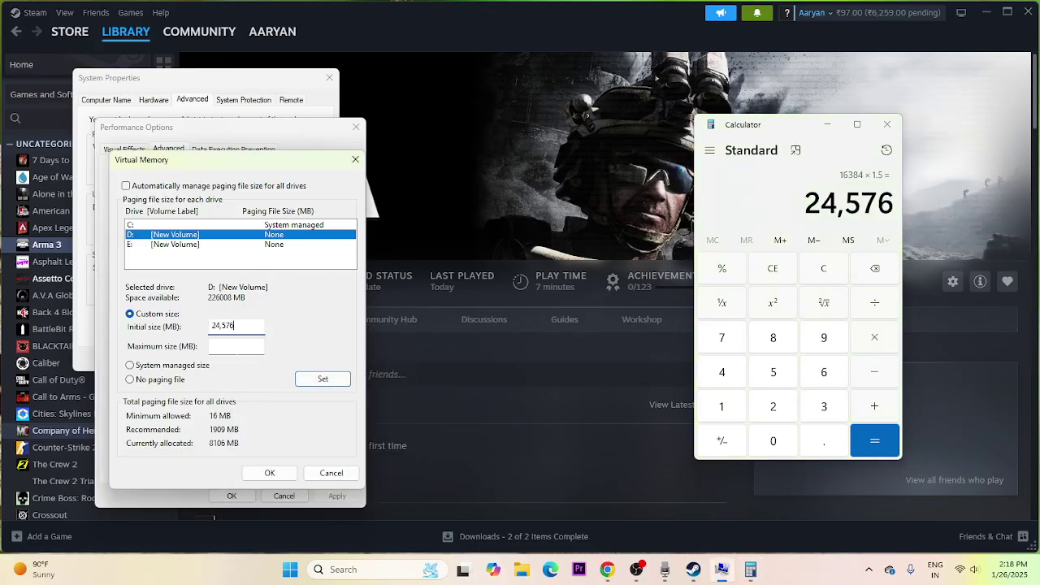
Clear Calculator and compute 16 × 1024 × 3 = 49,152.
left_click(774, 278)
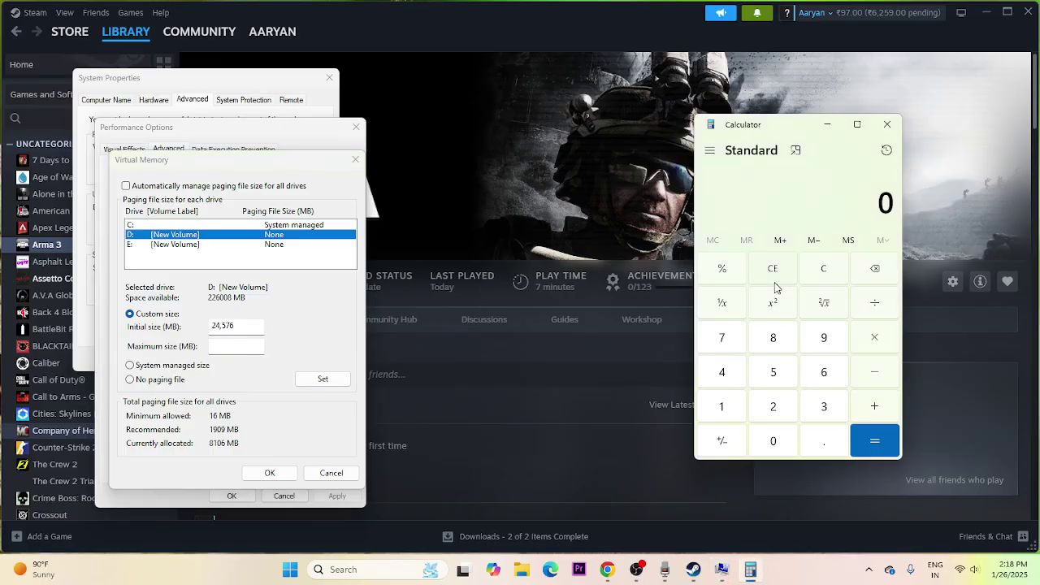
left_click(720, 407)
left_click(837, 374)
left_click(874, 337)
left_click(735, 411)
left_click(773, 441)
left_click(771, 406)
left_click(727, 374)
left_click(860, 439)
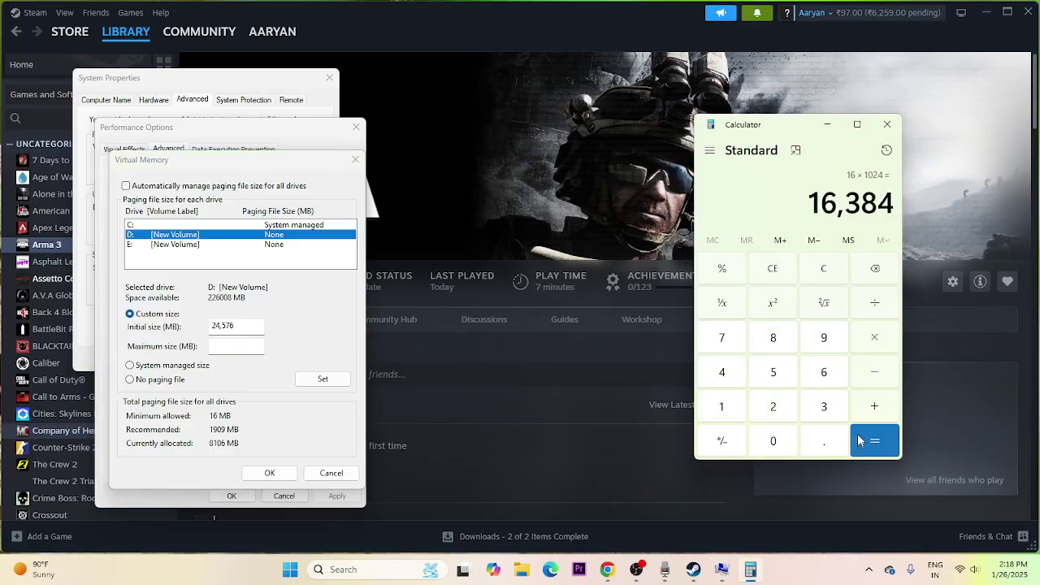
left_click(875, 339)
left_click(826, 403)
key("Return")
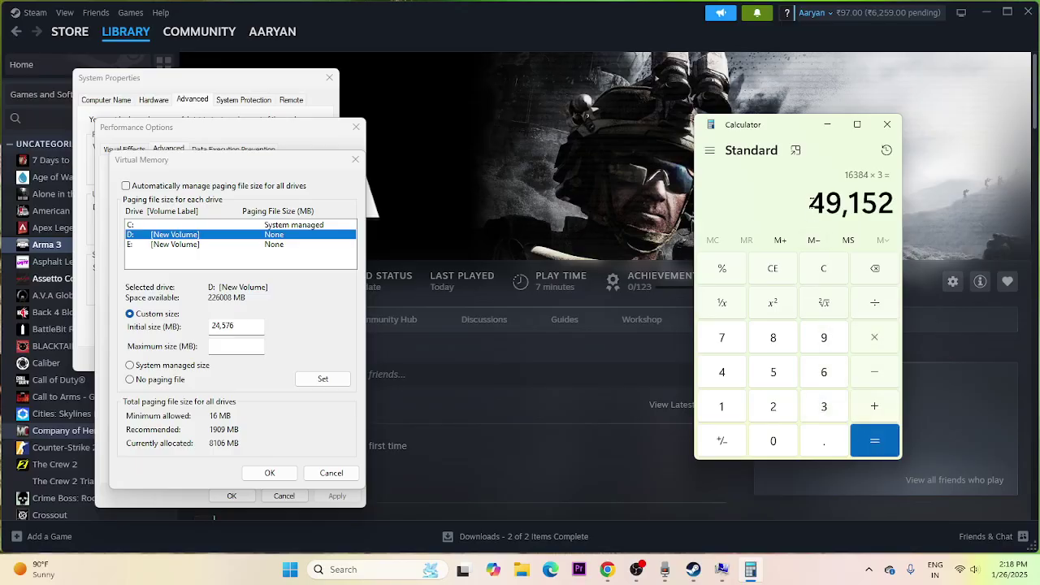
Paste 49,152 as the maximum paging size, confirm every settings dialog, and close Calculator.
left_click_drag(811, 203, 904, 213)
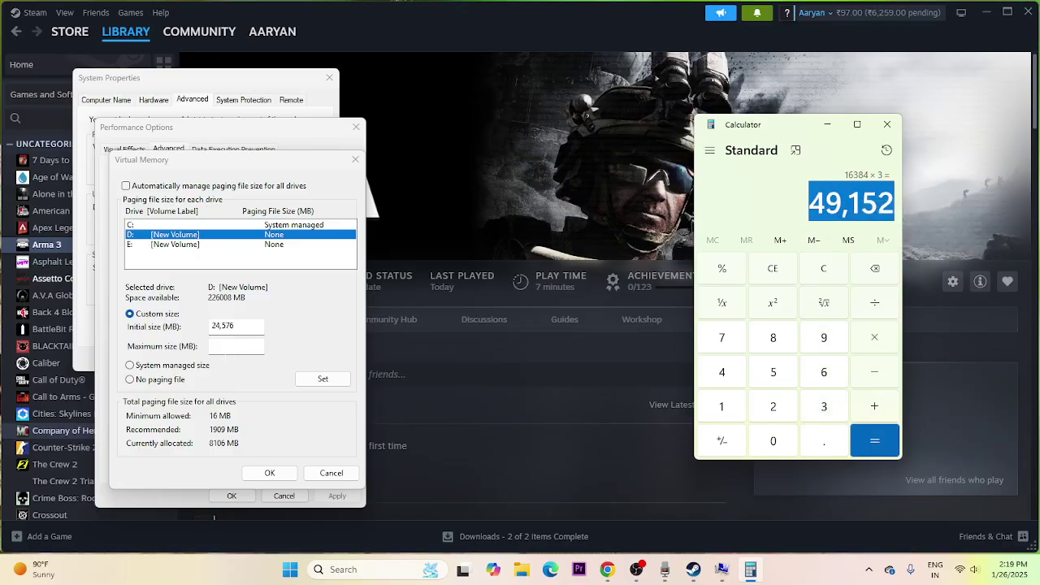
right_click(225, 346)
left_click(256, 401)
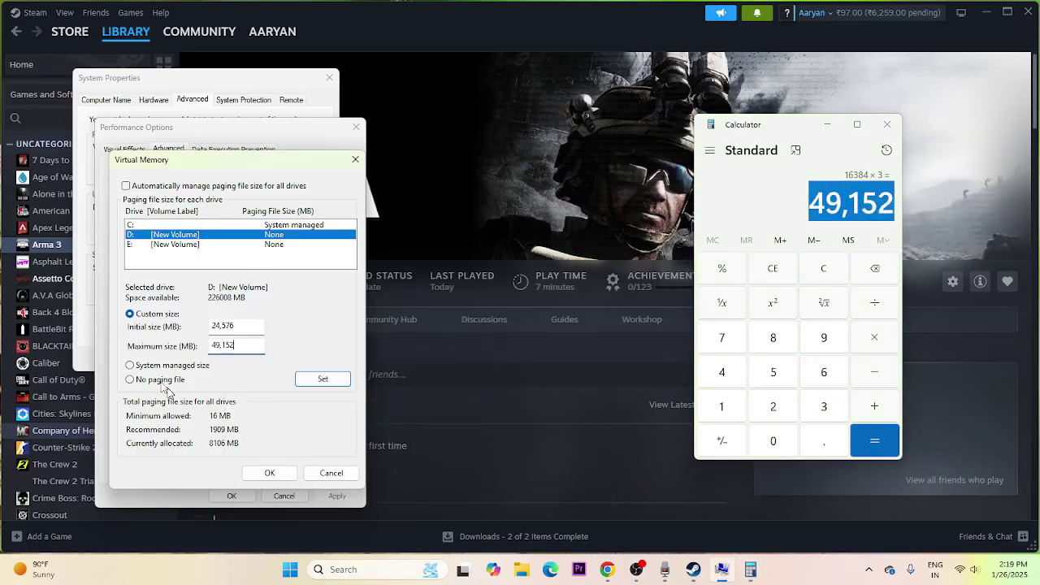
left_click(269, 472)
left_click(231, 496)
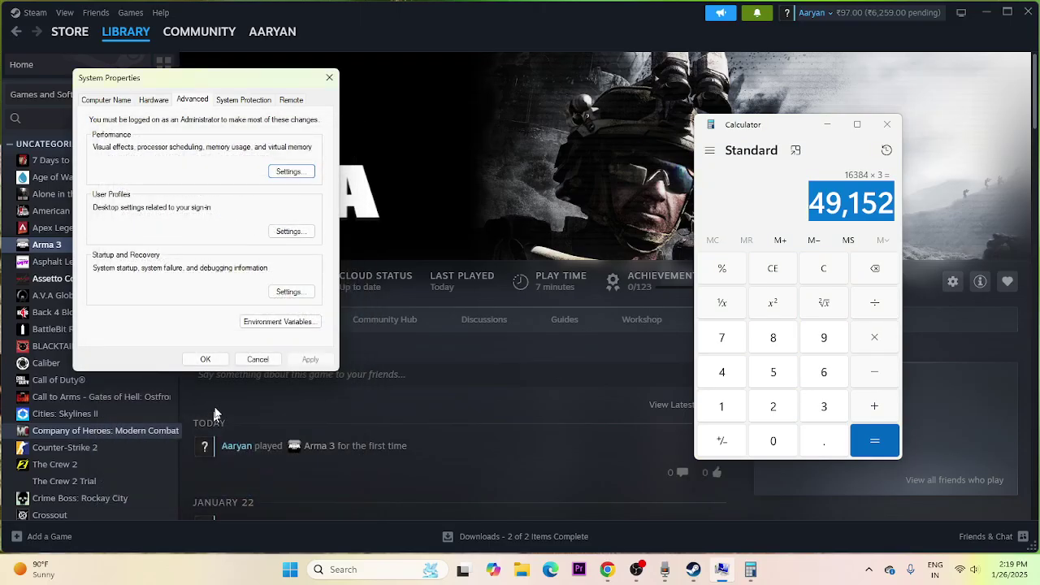
left_click(206, 359)
left_click(888, 124)
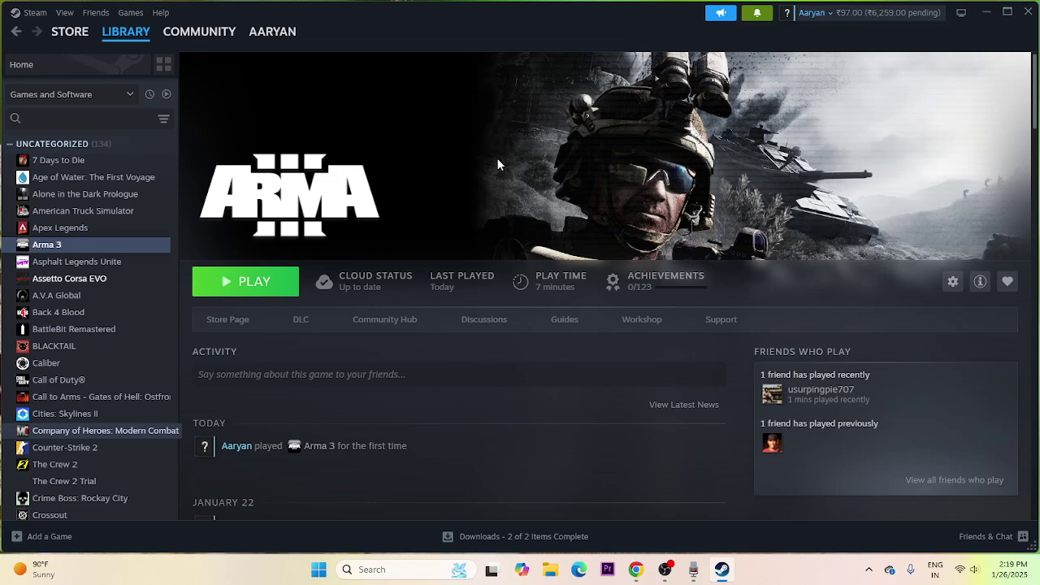
left_click(635, 569)
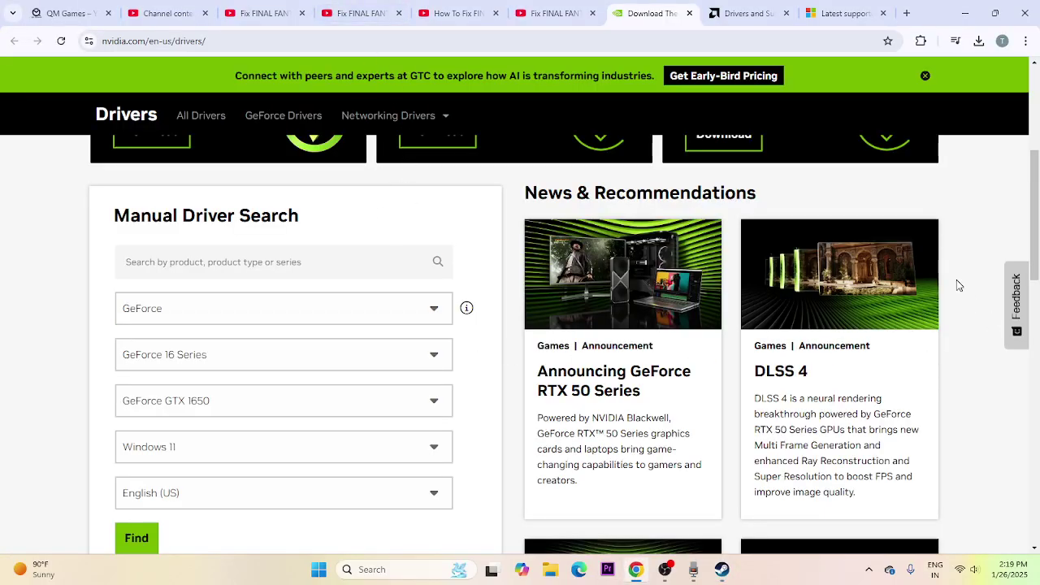
Search NVIDIA's site for GeForce GTX 1650 drivers for Windows 11.
scroll(959, 283, "down", 3)
scroll(153, 239, "up", 3)
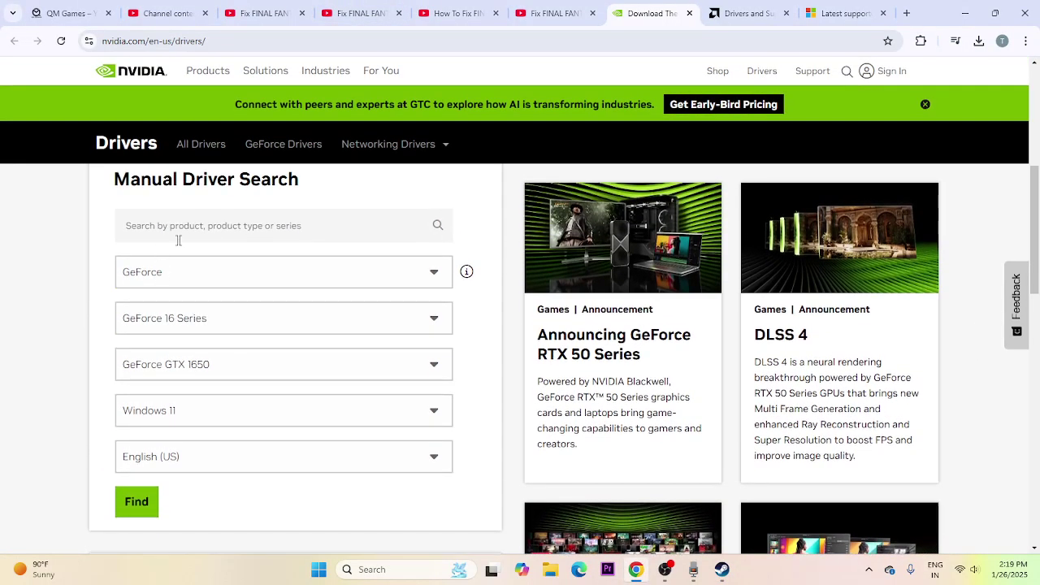
scroll(242, 216, "down", 1)
left_click(172, 179)
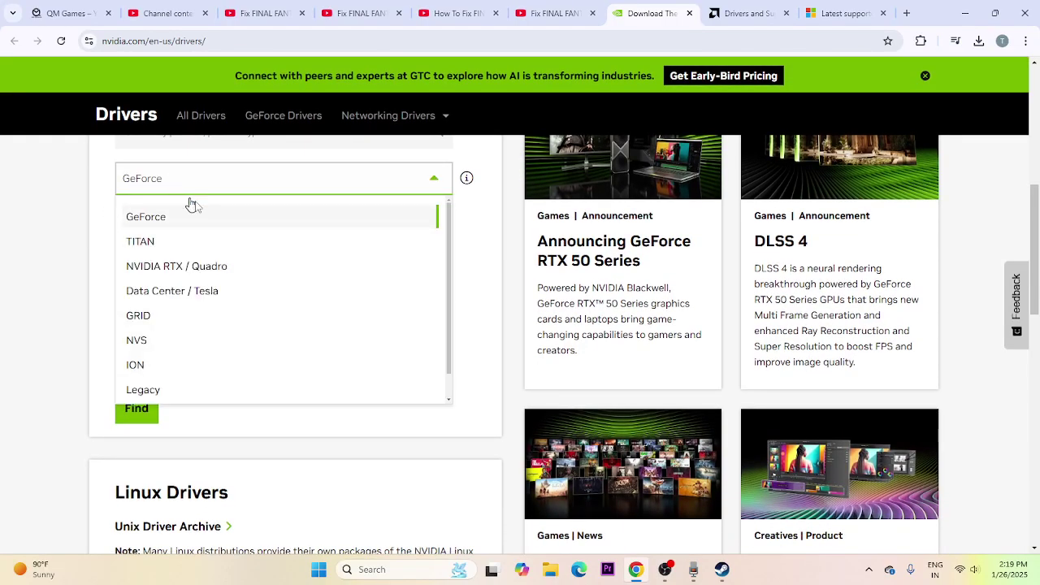
left_click(174, 180)
left_click(172, 182)
left_click(172, 182)
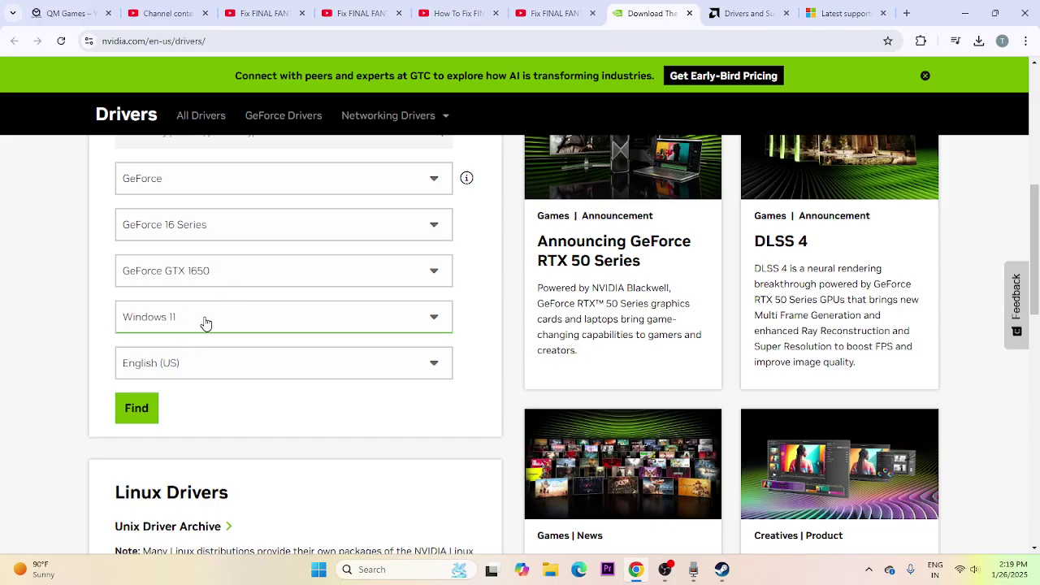
left_click(140, 413)
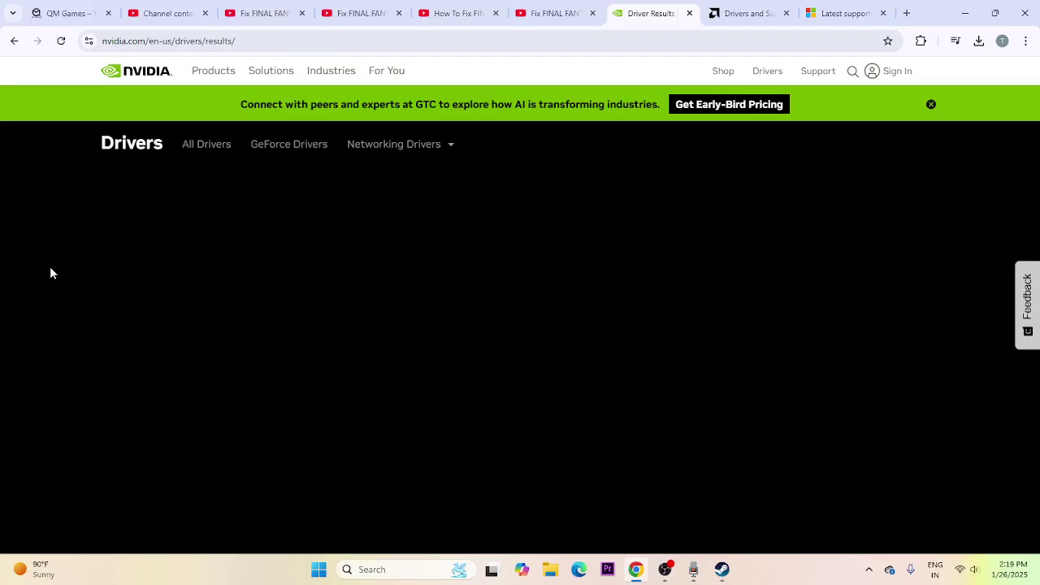
On AMD's support page, choose Graphics > Radeon RX > RX 5000 Series > RX 5700 and open its drivers.
scroll(55, 273, "down", 3)
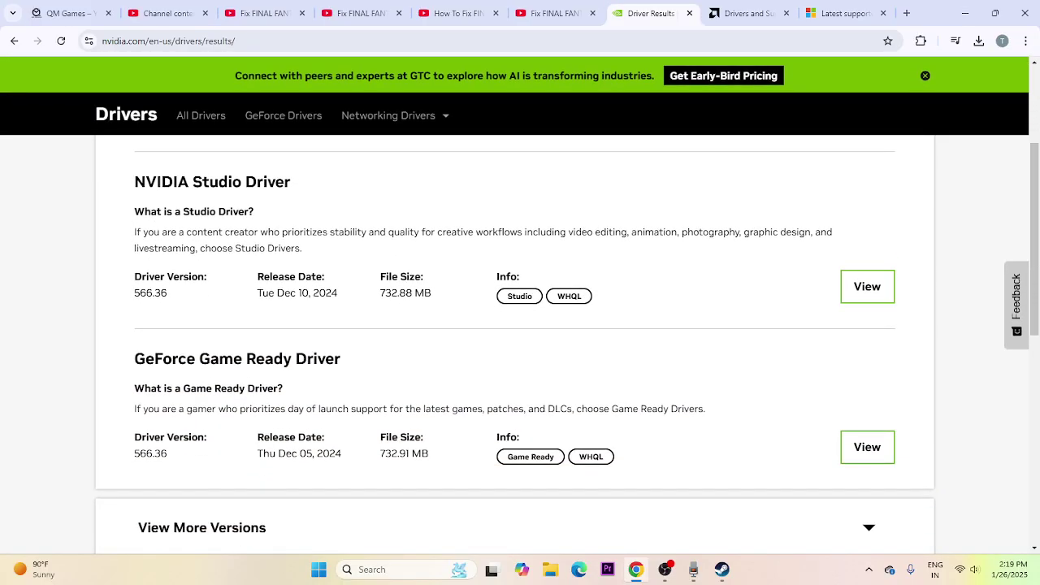
left_click(741, 13)
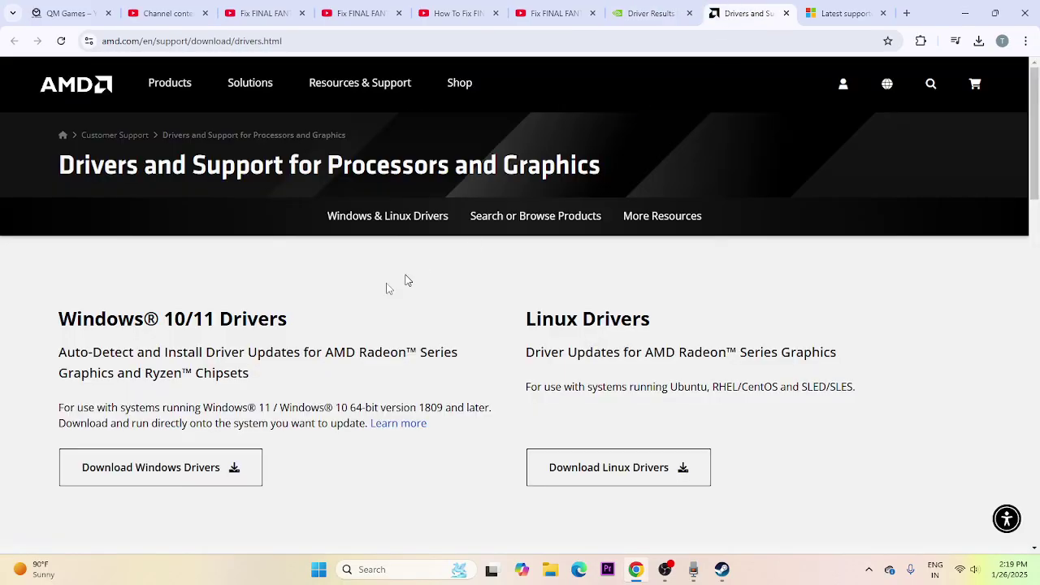
scroll(290, 260, "down", 4)
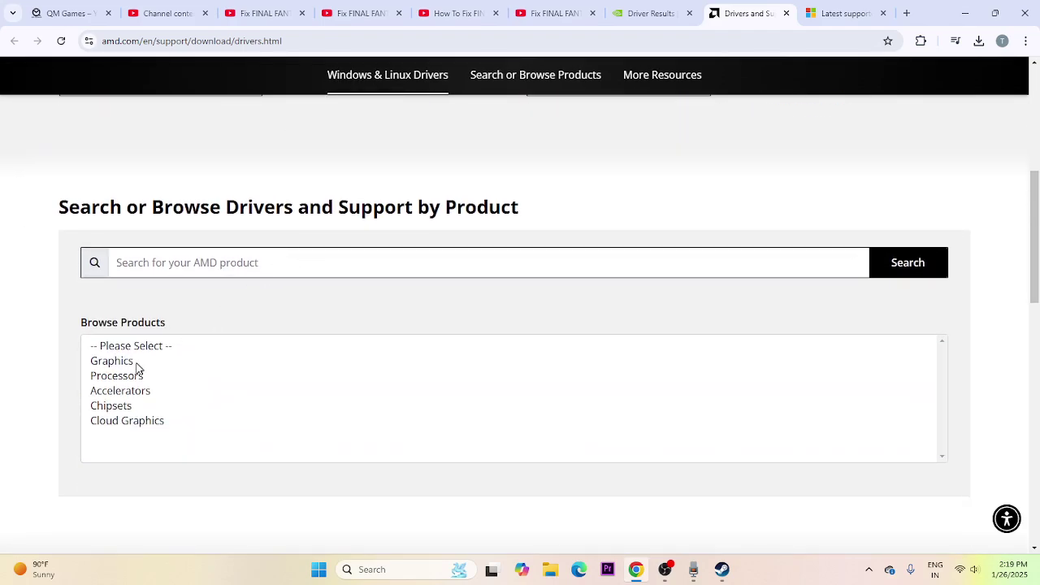
left_click(135, 365)
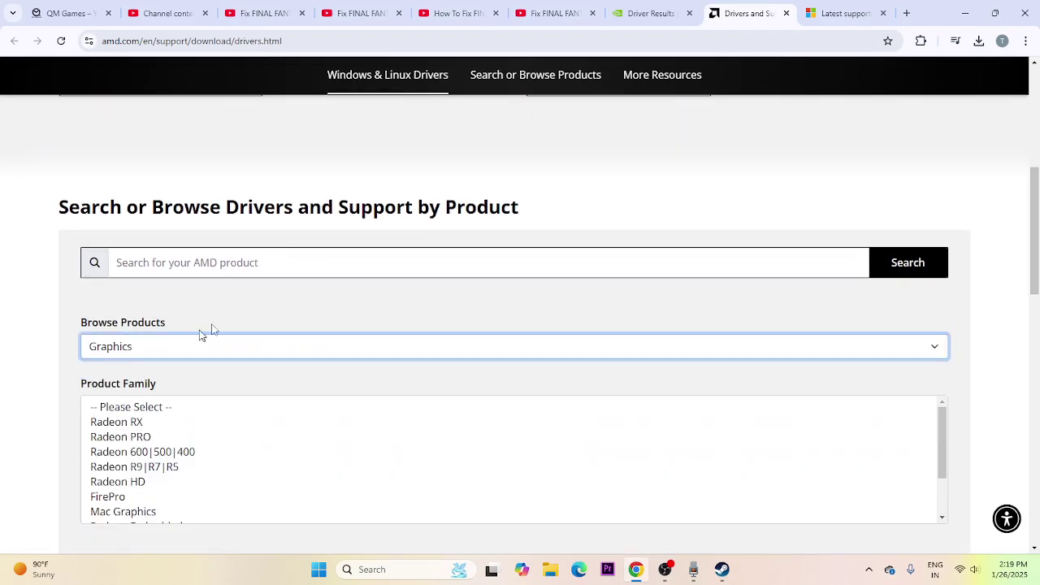
scroll(202, 335, "down", 2)
left_click(135, 293)
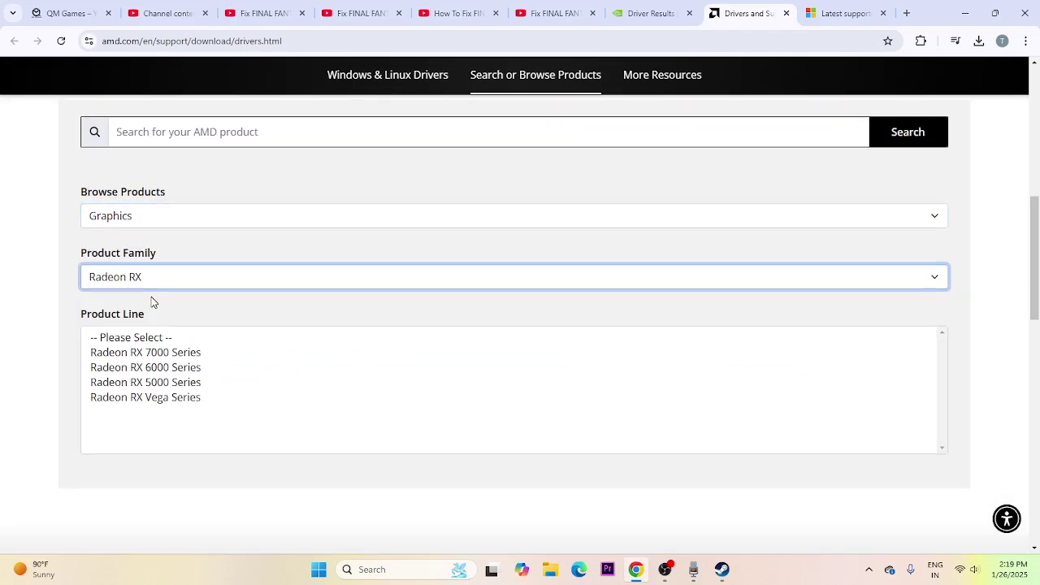
scroll(162, 313, "down", 1)
left_click(172, 320)
scroll(184, 279, "down", 1)
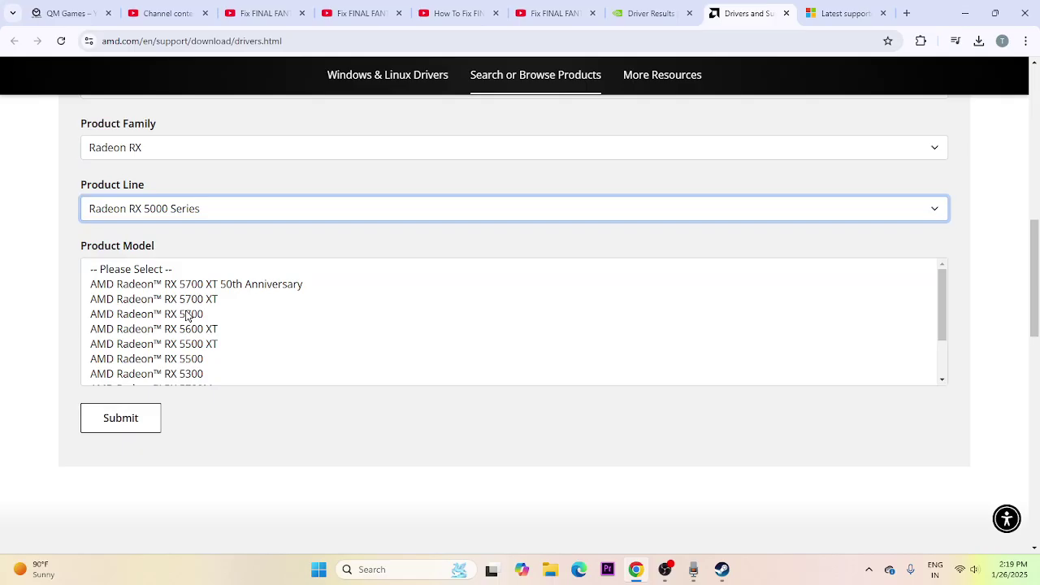
left_click(188, 314)
left_click(122, 315)
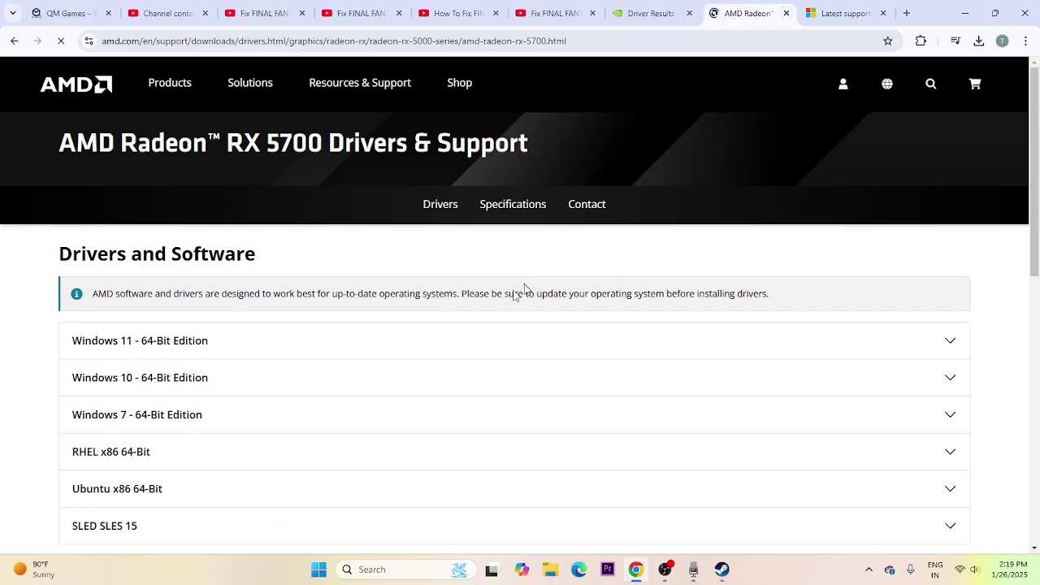
scroll(174, 320, "down", 1)
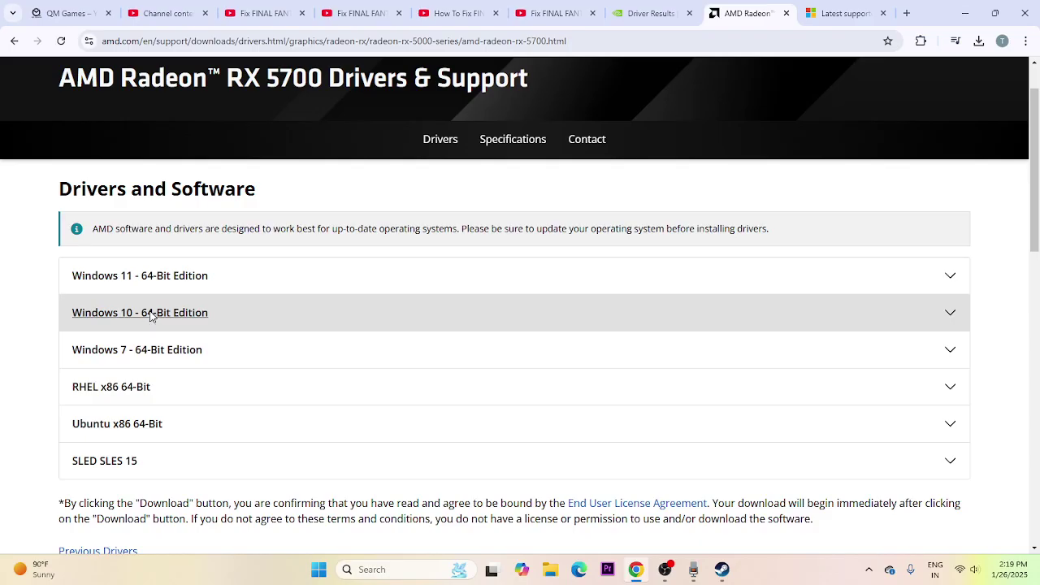
Show the Visual C++ Redistributable X64 and X86 download links, then minimize Chrome back to Steam.
left_click(825, 14)
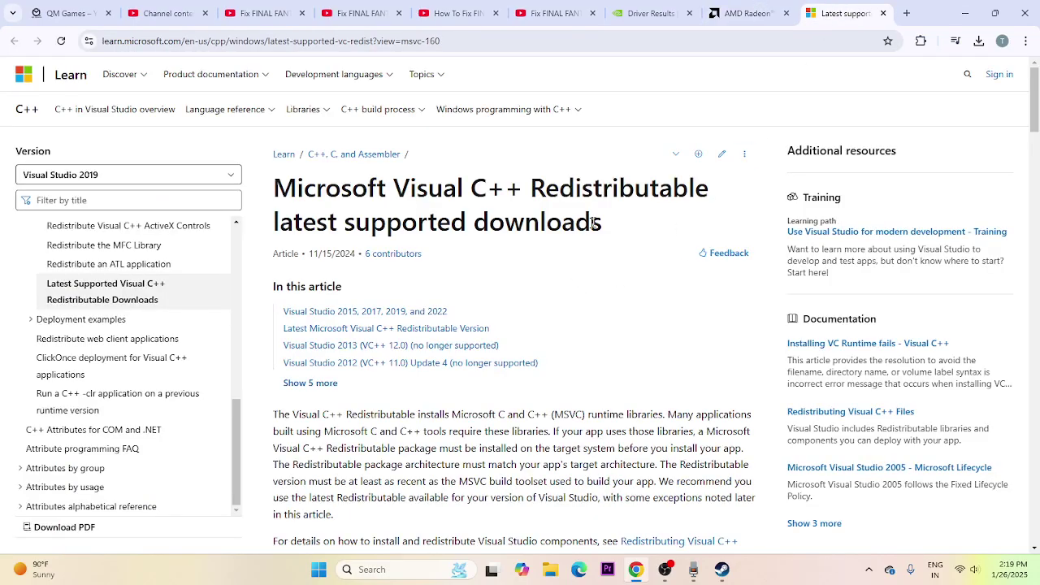
left_click_drag(593, 224, 273, 187)
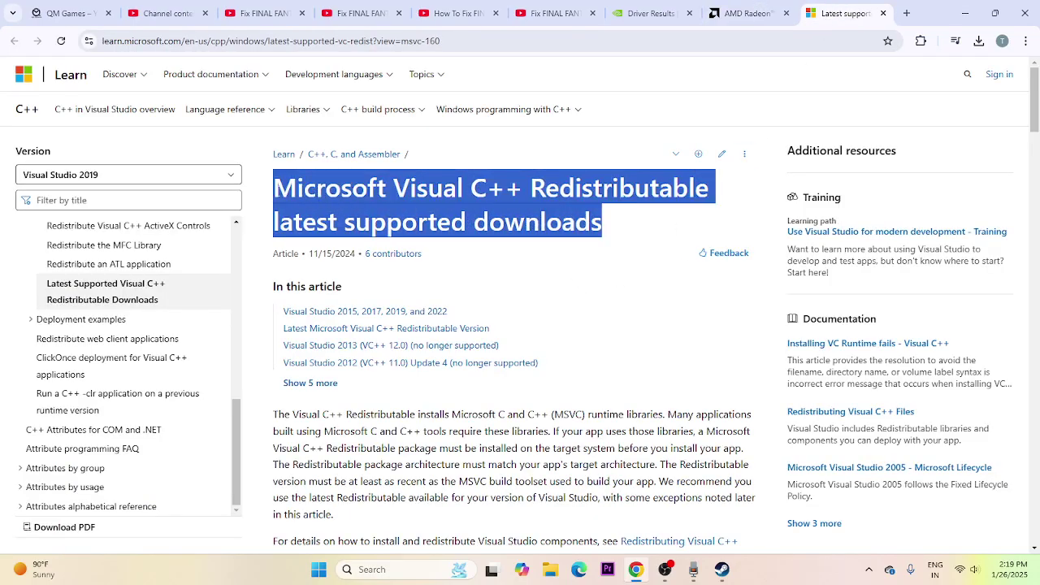
left_click(623, 235)
scroll(414, 235, "down", 5)
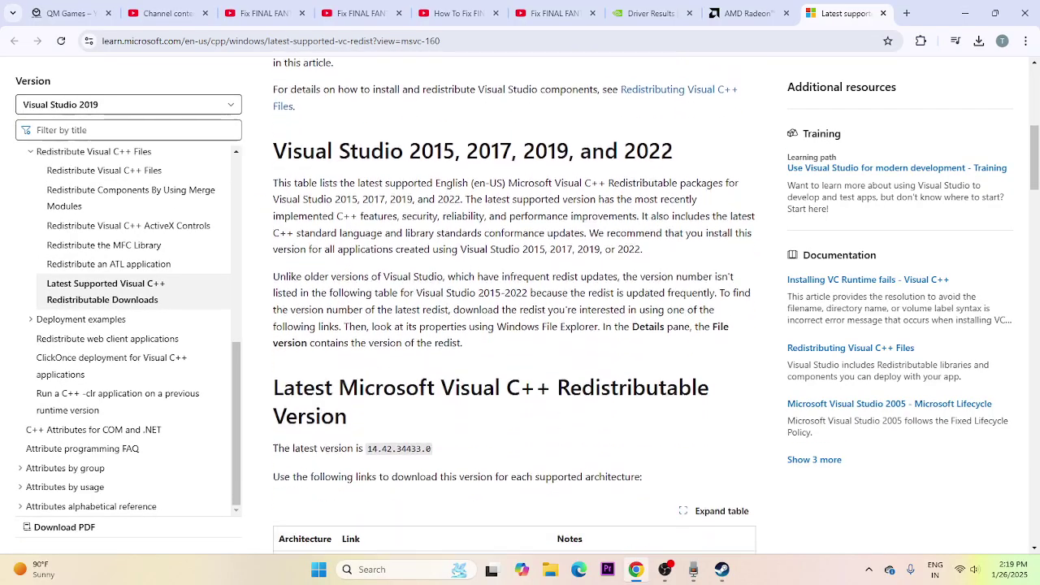
scroll(379, 301, "down", 3)
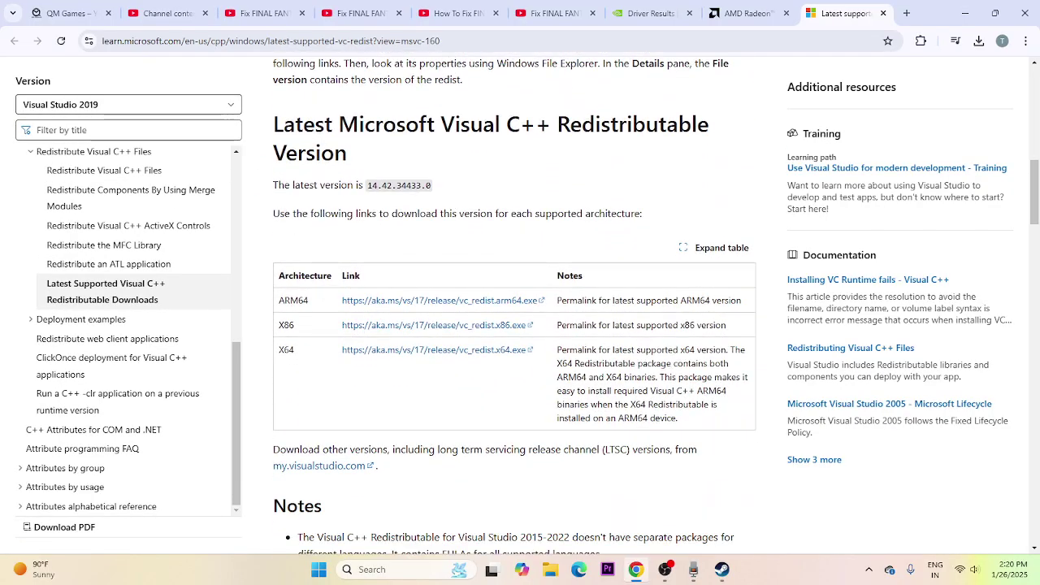
double_click(287, 350)
left_click(293, 323)
double_click(287, 326)
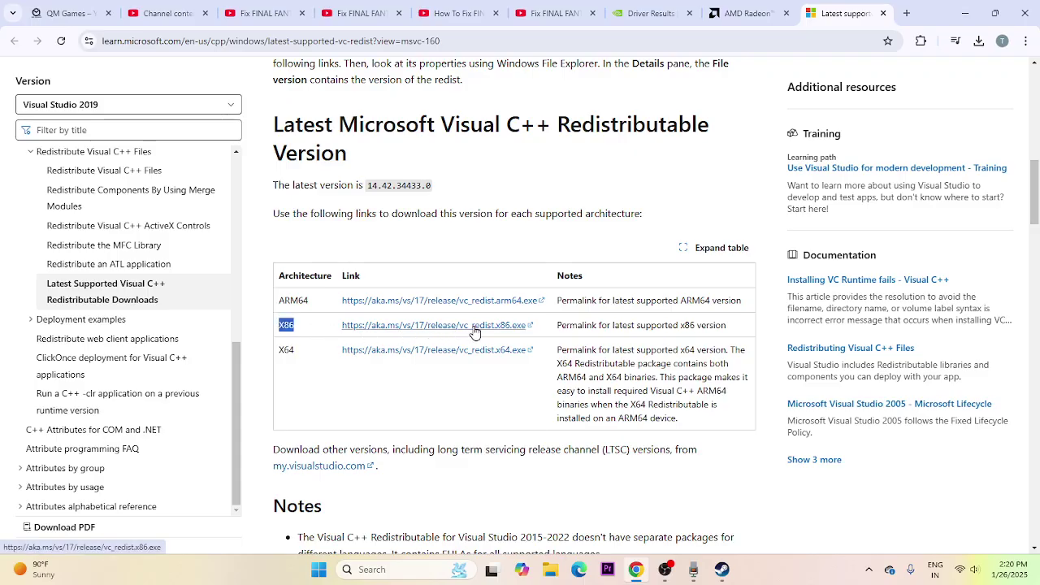
left_click(433, 409)
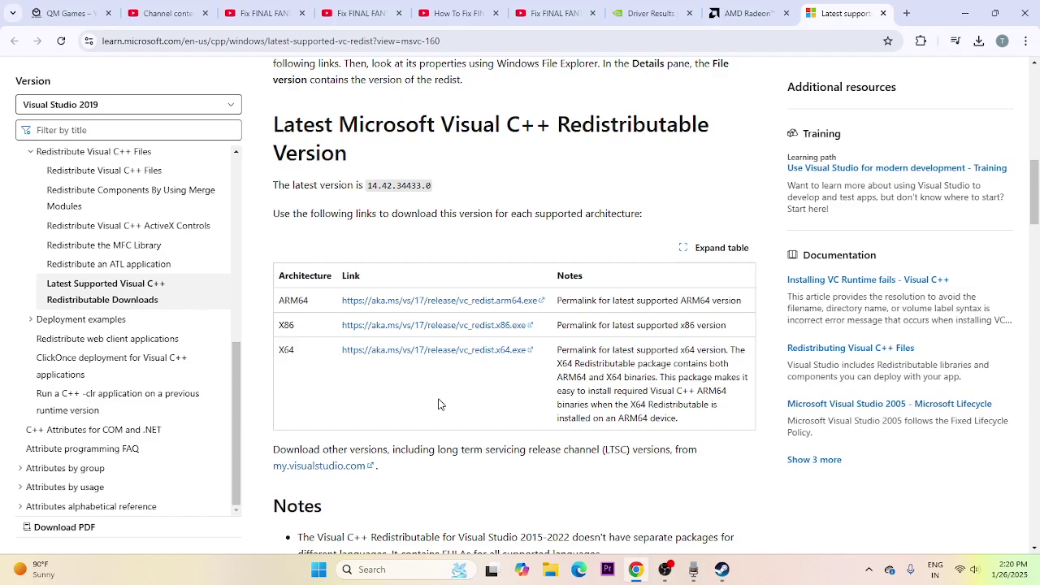
left_click(966, 13)
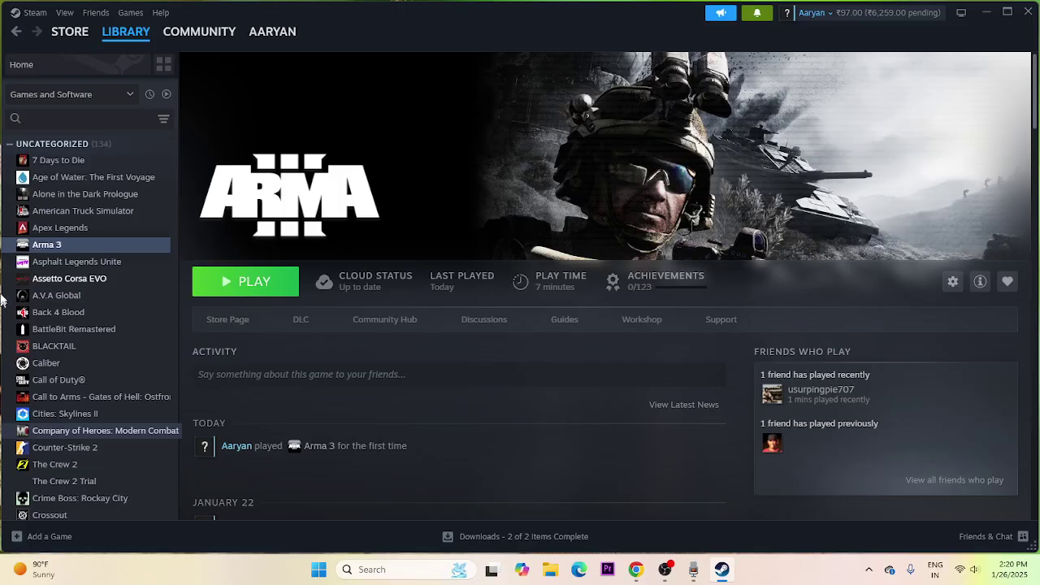
Verify the integrity of Arma 3's game files from its Properties > Installed Files settings.
right_click(62, 244)
left_click(74, 338)
left_click(309, 195)
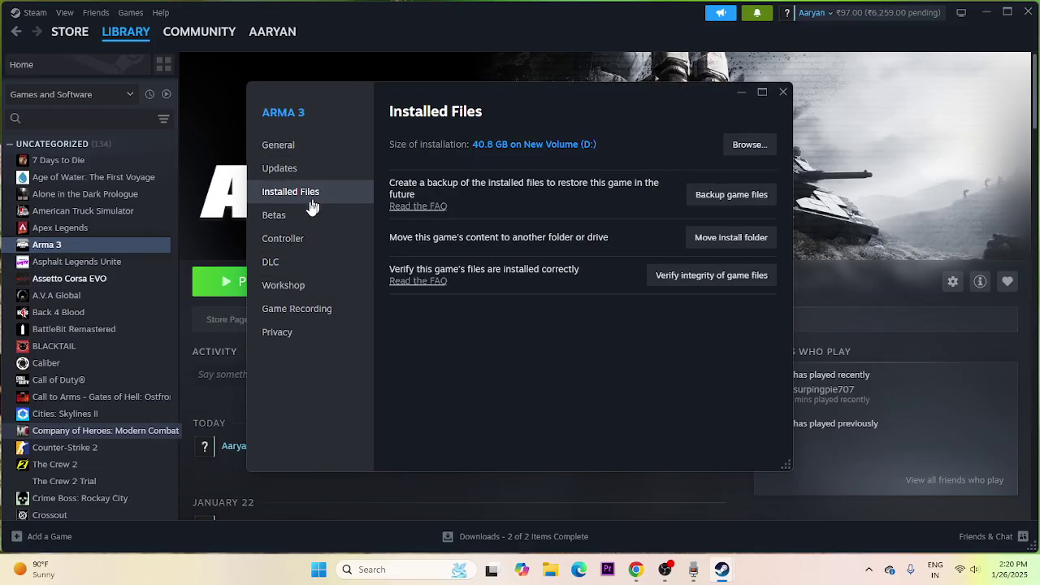
left_click(720, 274)
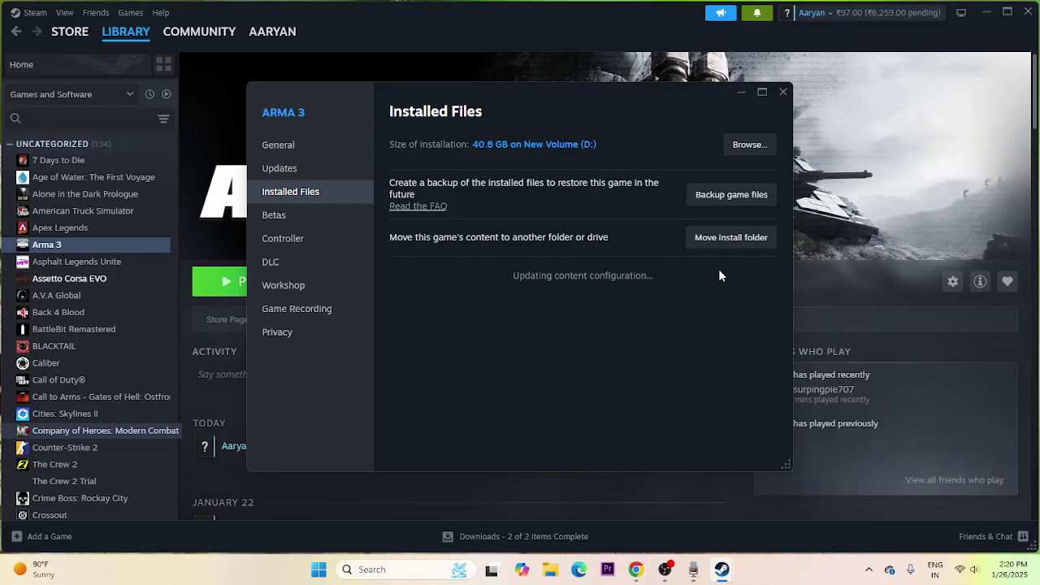